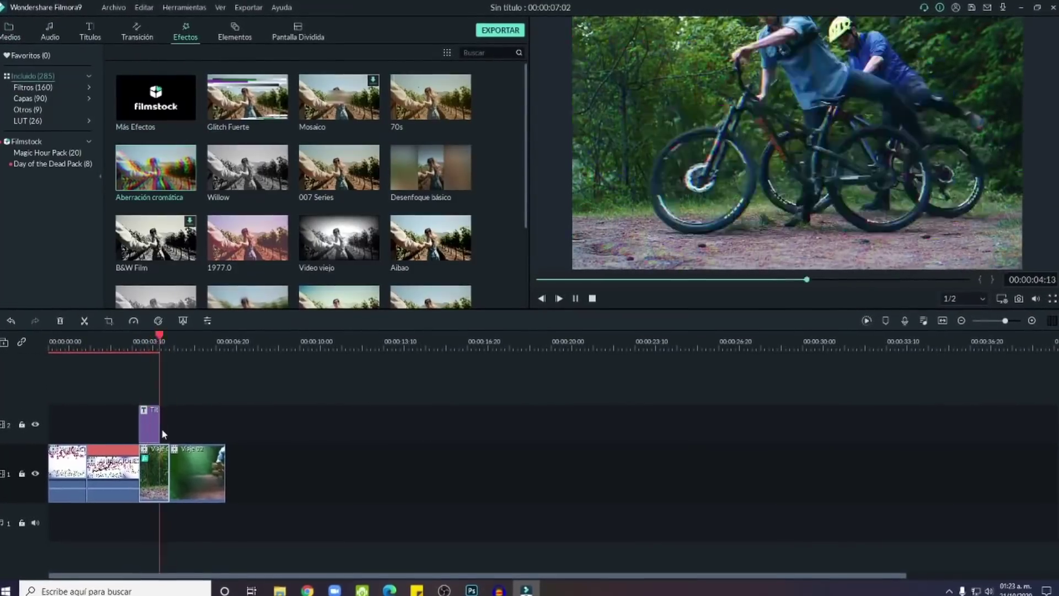
- Place the Desenfocado Cruzado 1 transition at the cut between the first two Viaje clips
scroll(238, 177, down, 2)
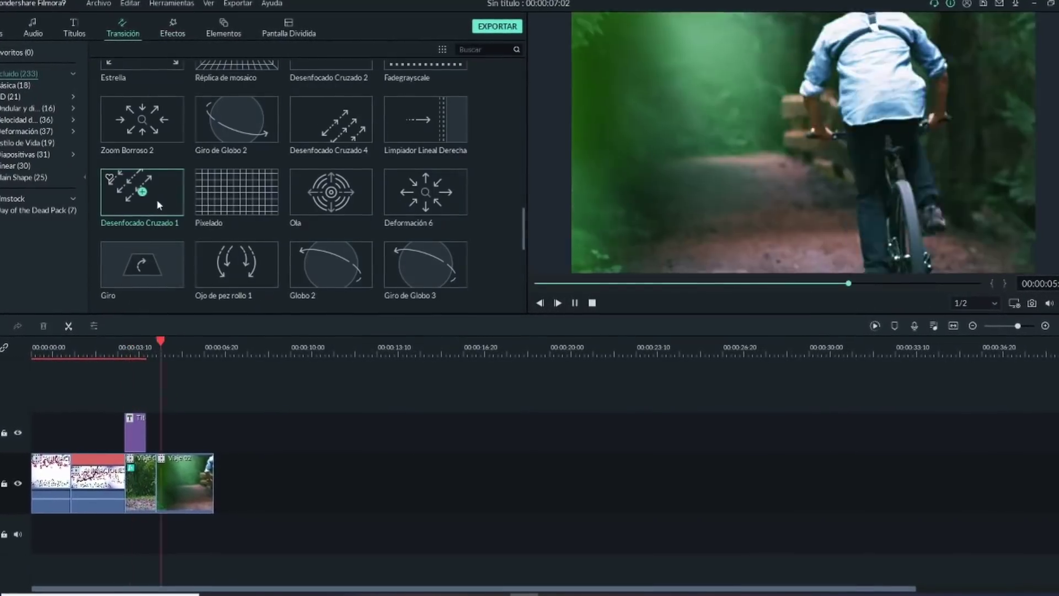
drag(157, 200, 154, 483)
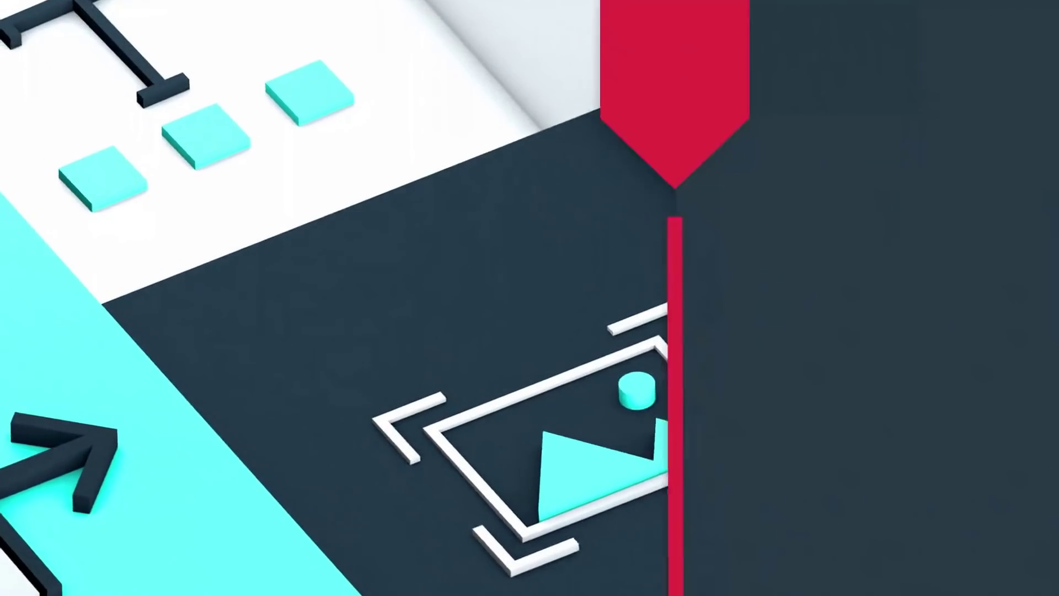
- Download the Filmora9 installer from the Día de Muertos promotion page and start the installation
drag(184, 106, 315, 248)
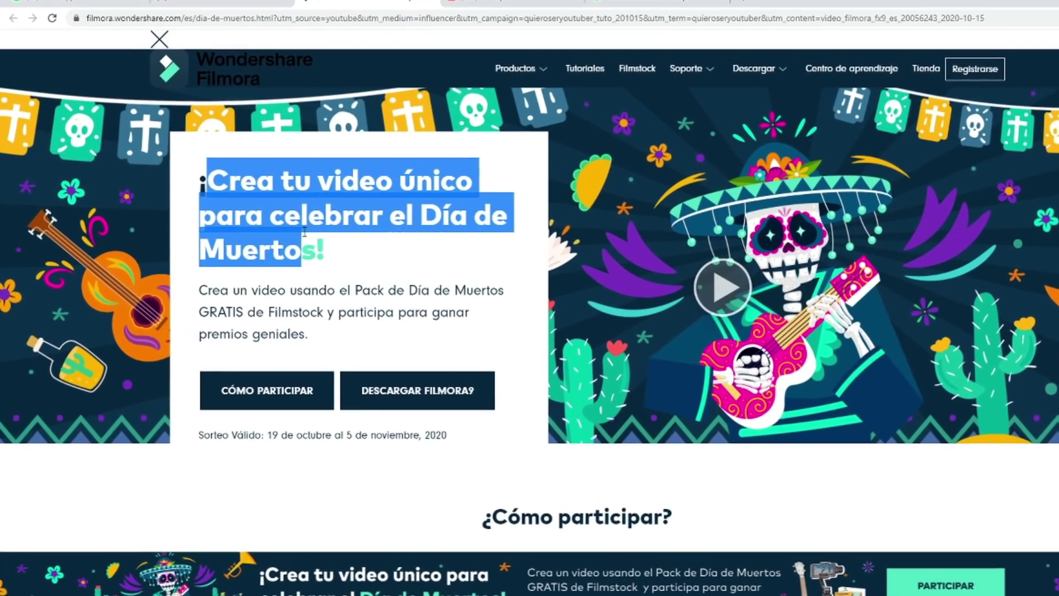
click(312, 218)
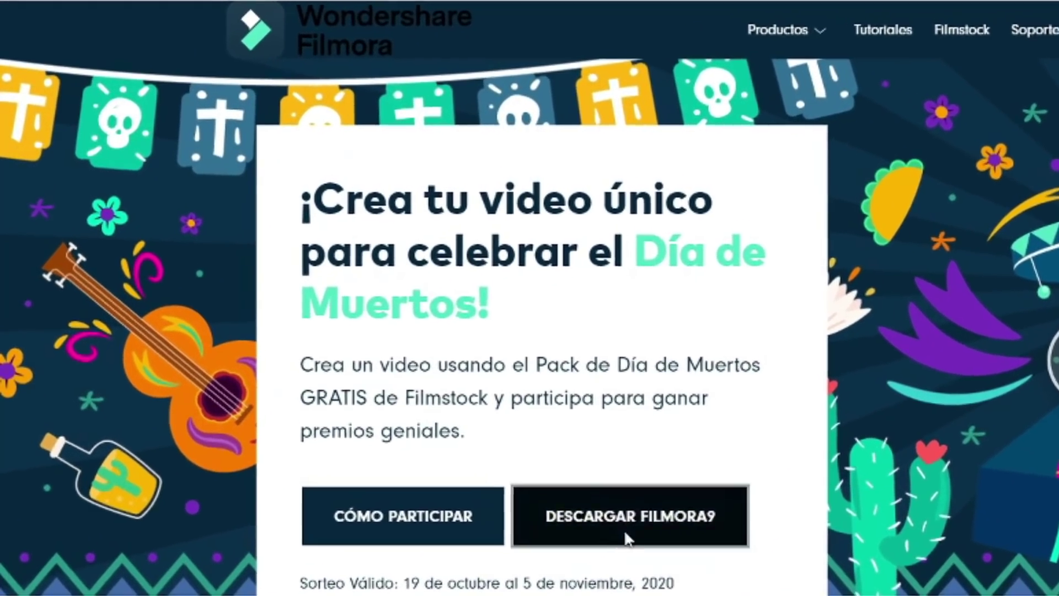
click(627, 538)
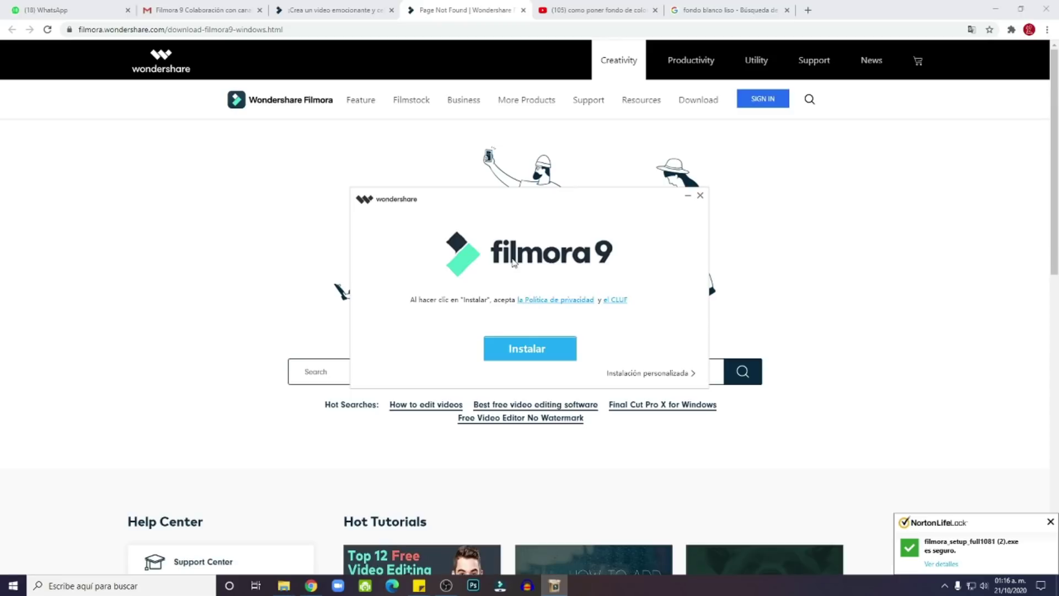
click(529, 350)
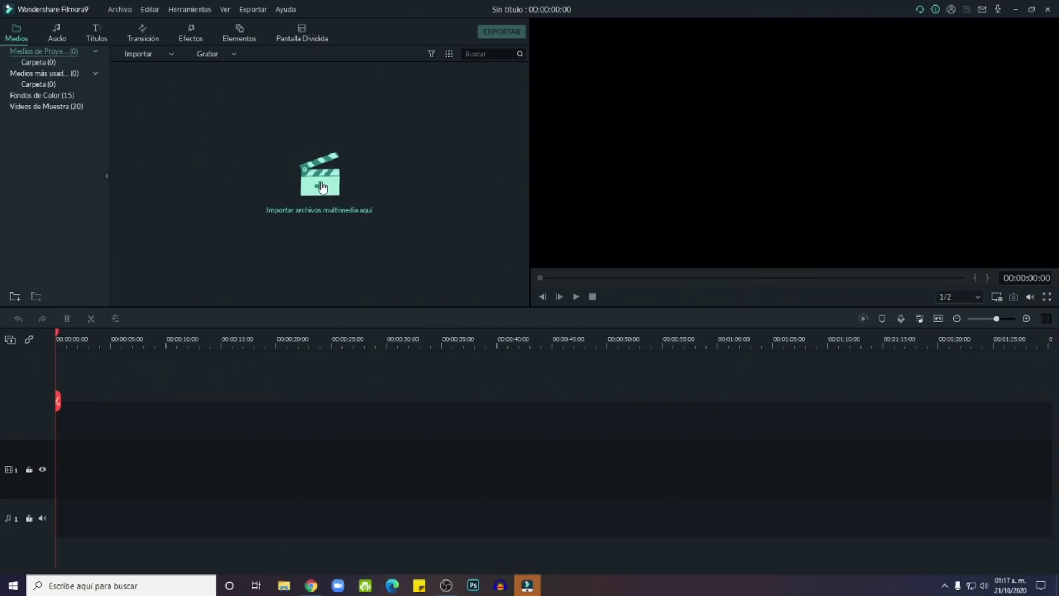
- Import the ANIMACIONES YT video from the Nuevo vol (F:) drive into the project media
click(322, 187)
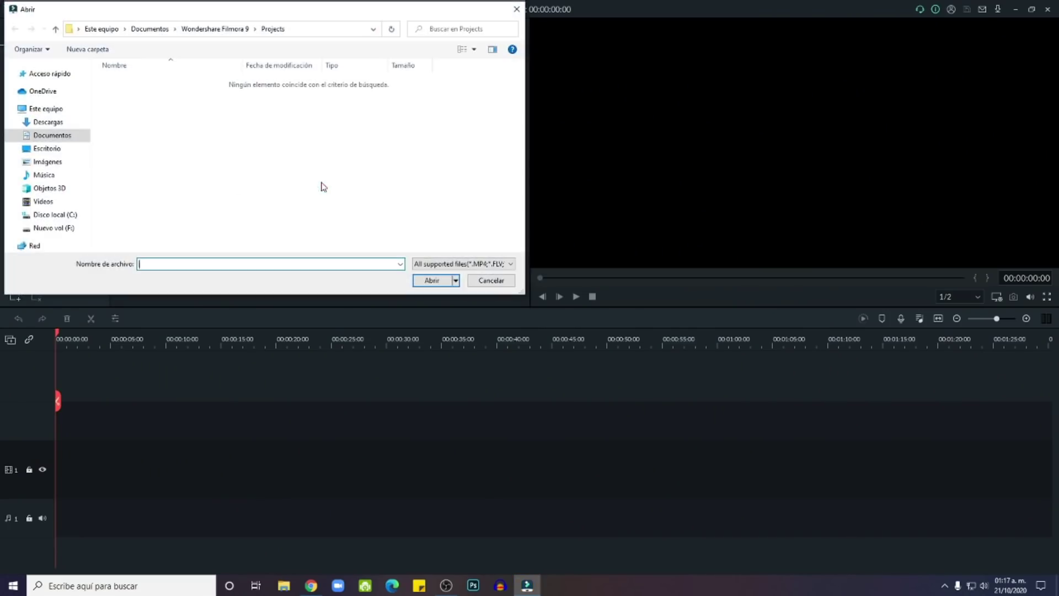
click(56, 229)
scroll(129, 192, down, 2)
scroll(129, 192, up, 2)
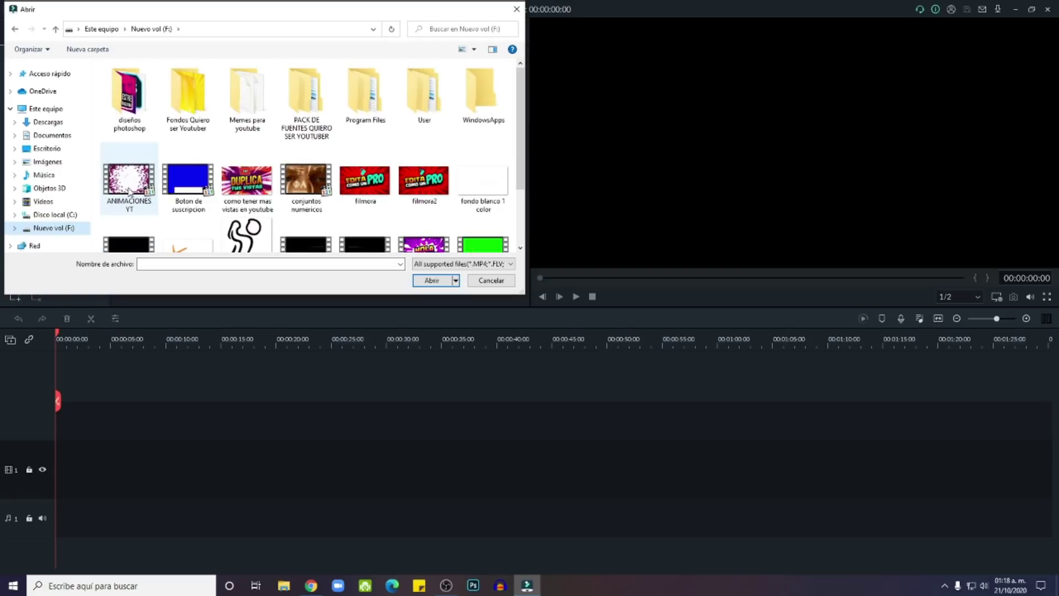
click(440, 283)
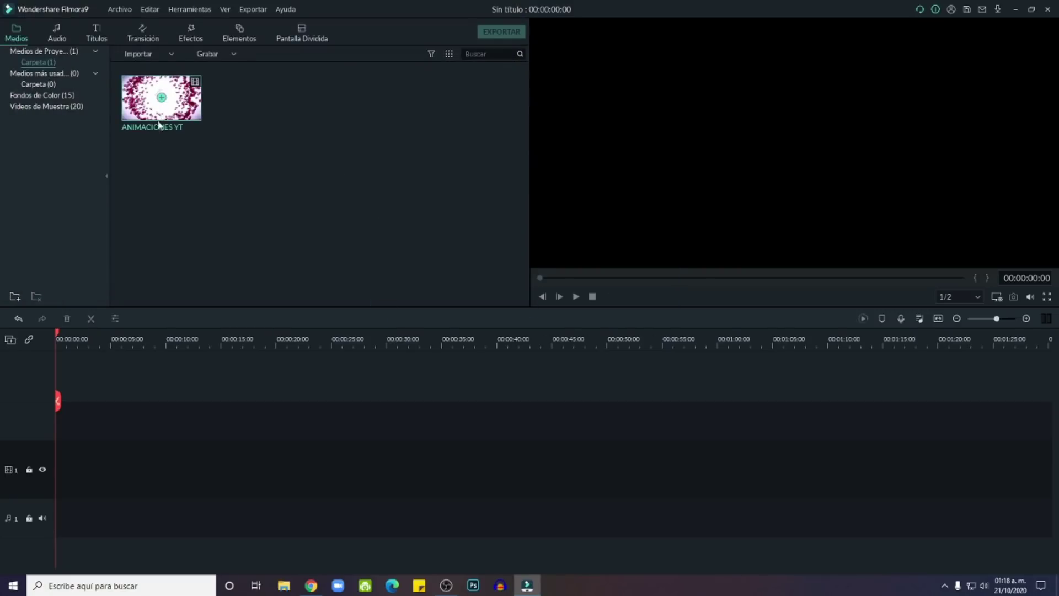
- Place ANIMACIONES YT at the start of video track 1 with project settings of 1920 x 1080 30fps, and split it at 00:00:01:16
drag(63, 441, 55, 457)
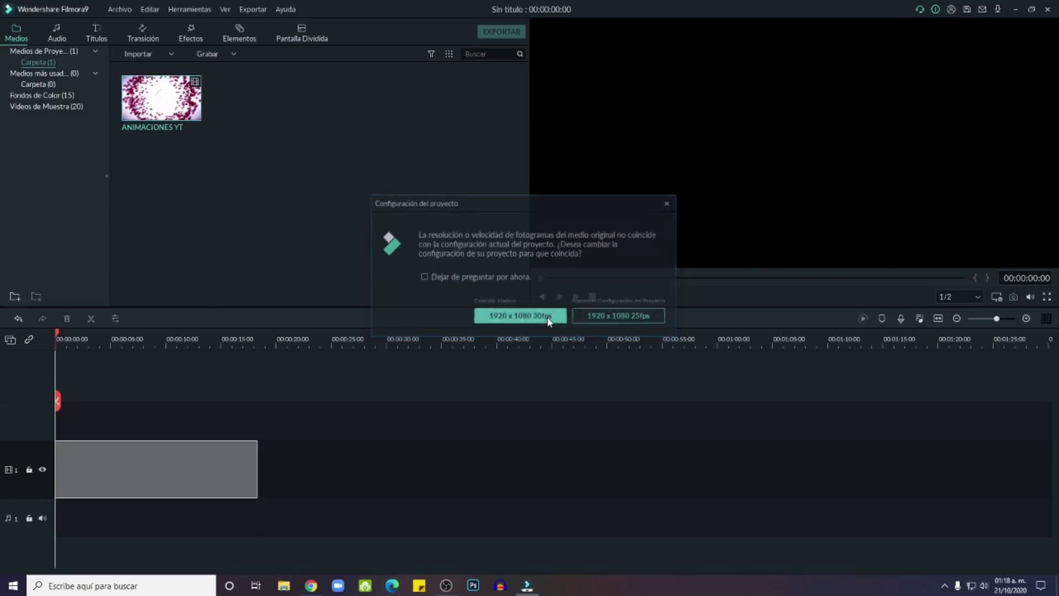
click(520, 315)
drag(58, 402, 95, 394)
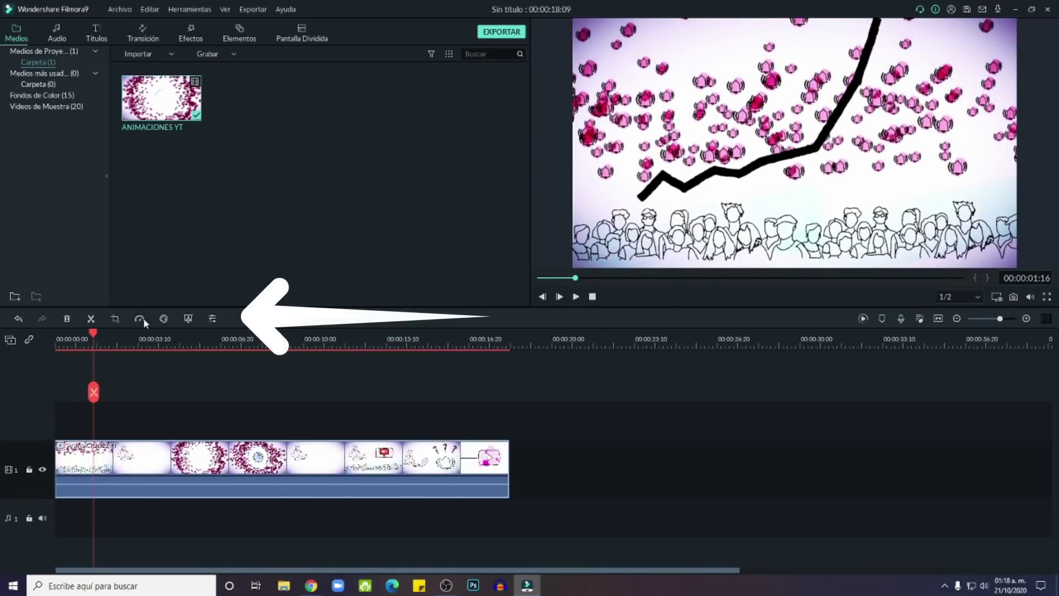
click(91, 319)
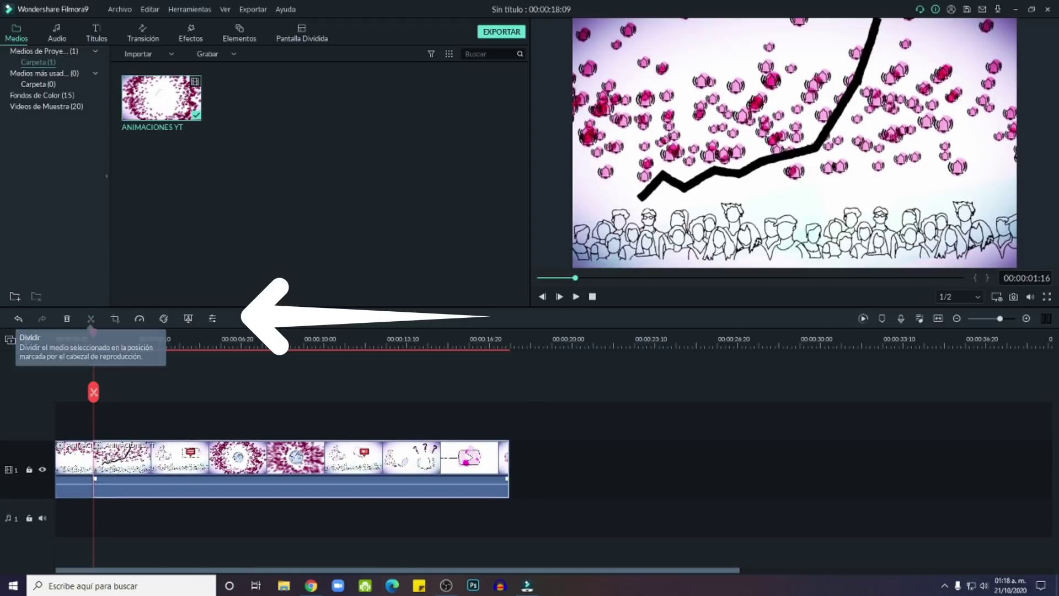
- Speed up the second segment with a fast preset and crop it to 1718 x 966 at a 16:9 ratio
click(140, 319)
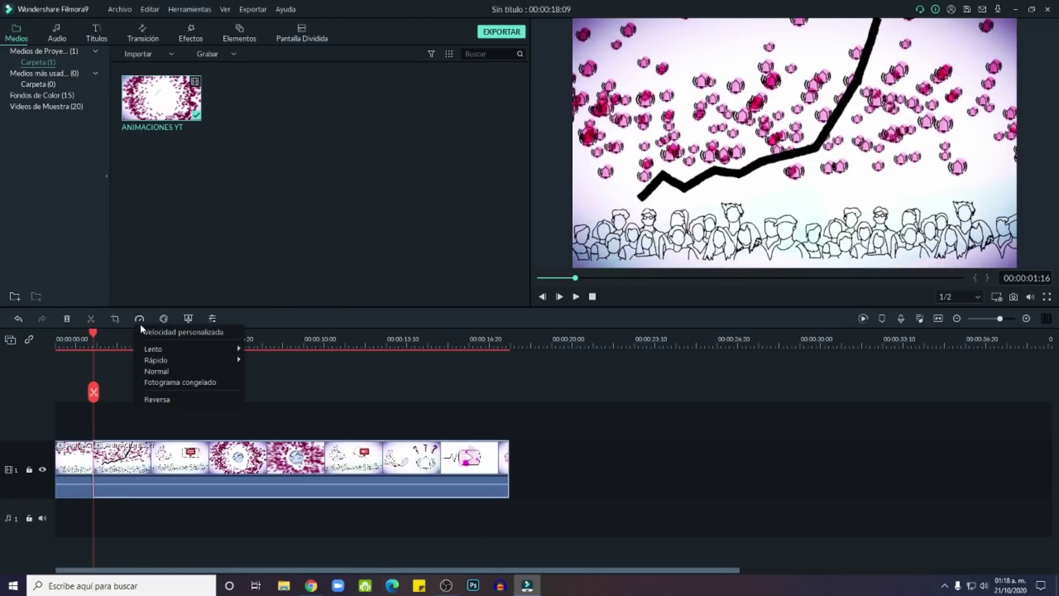
click(264, 381)
click(116, 319)
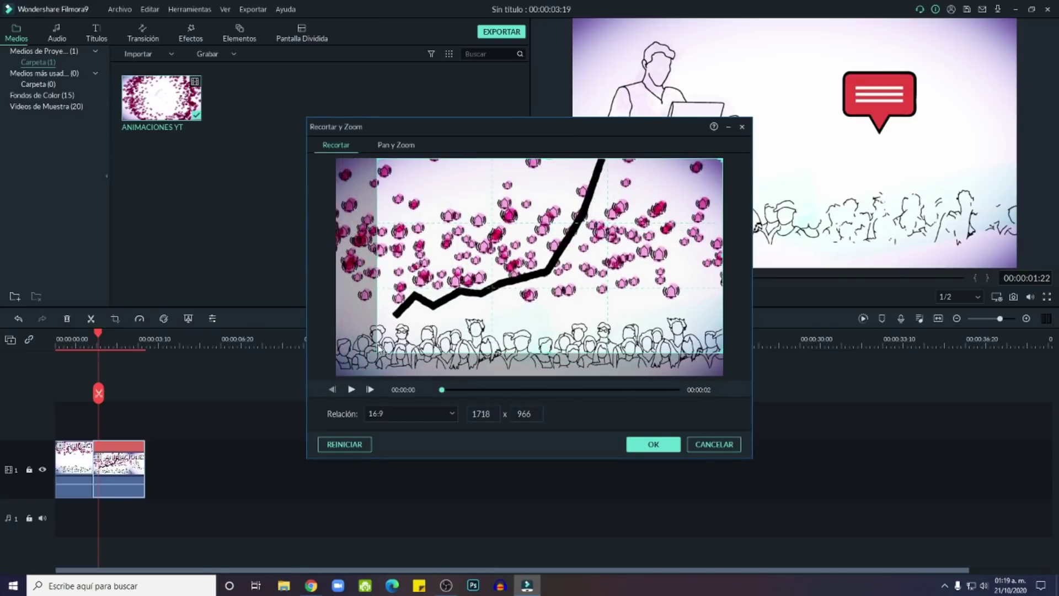
key(Return)
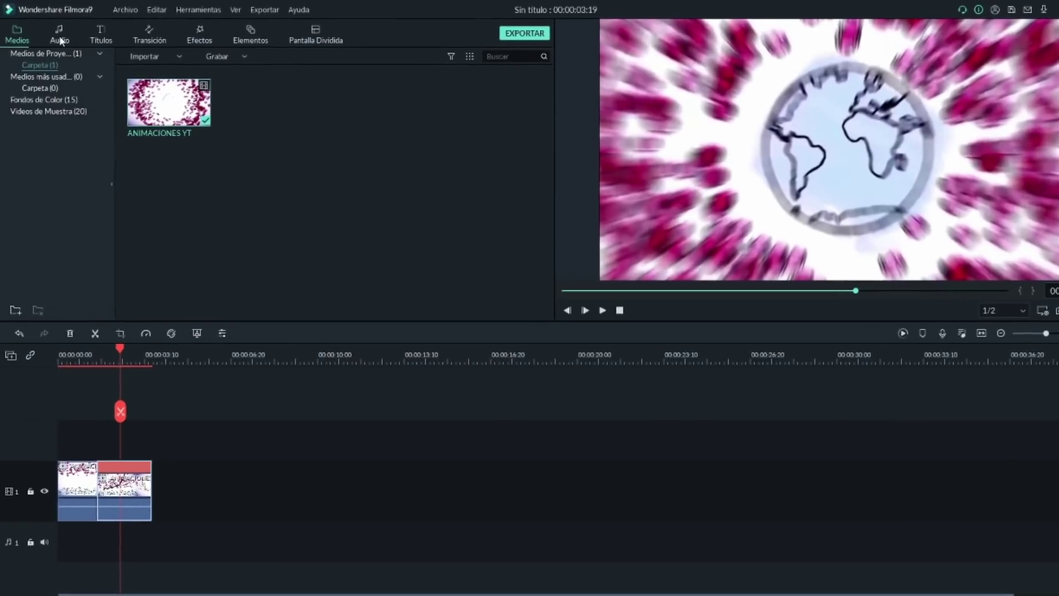
- Look through the built-in audio, title, transition, effect, element and split-screen libraries
click(57, 32)
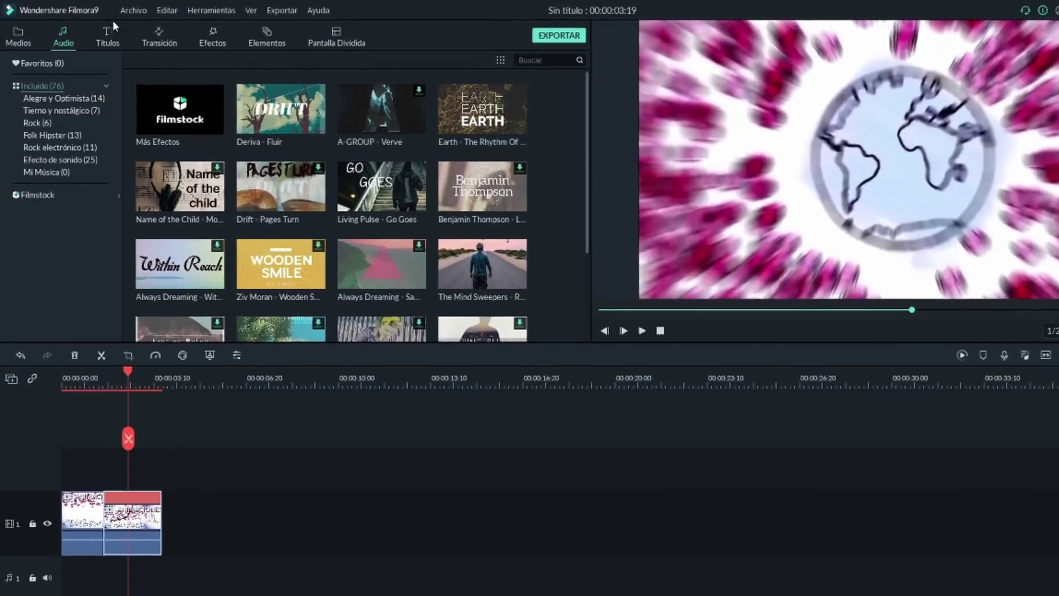
click(109, 35)
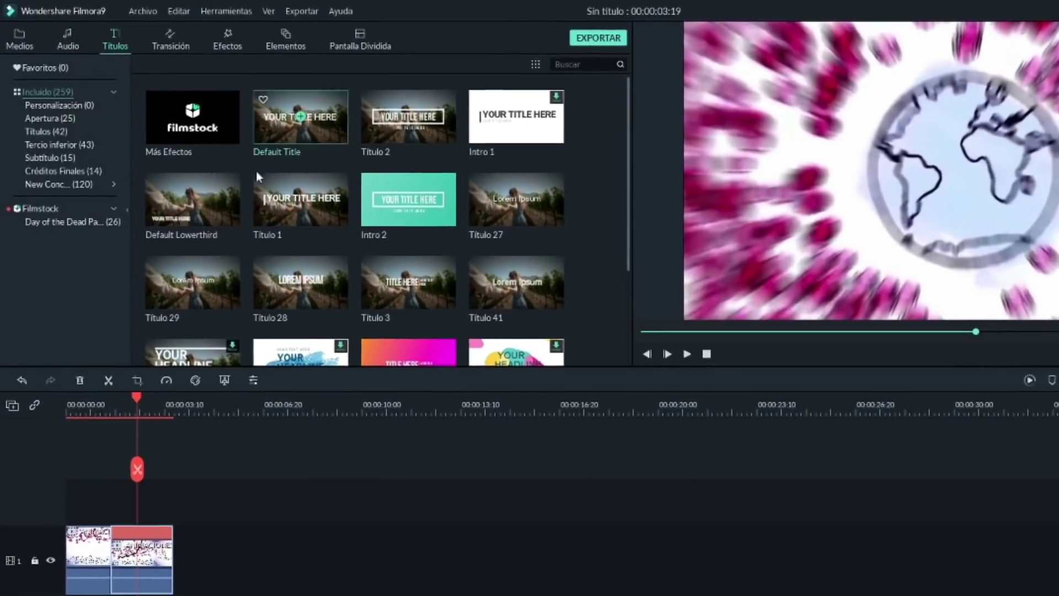
click(159, 39)
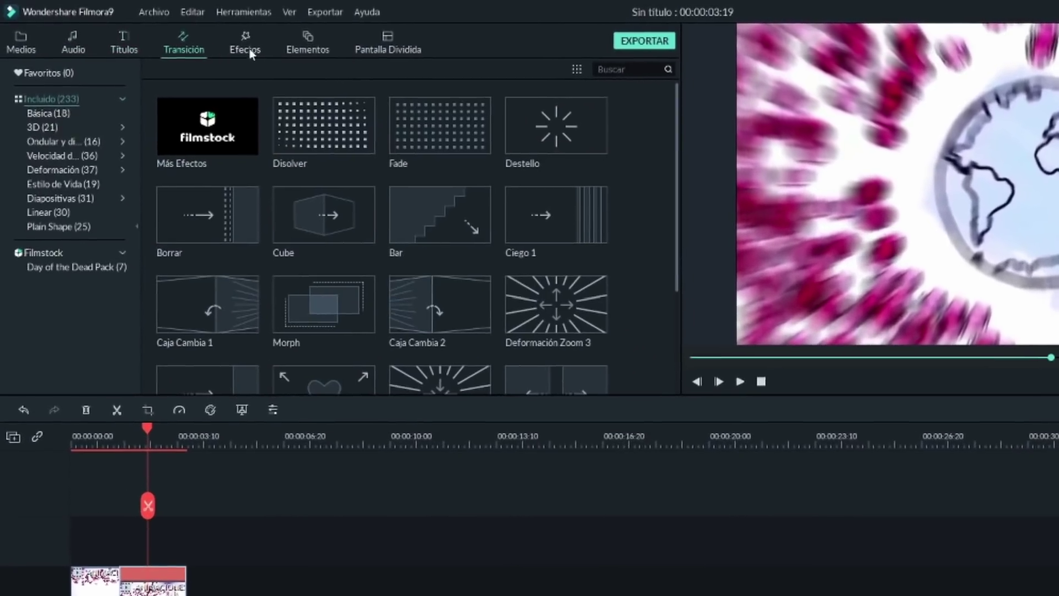
click(253, 45)
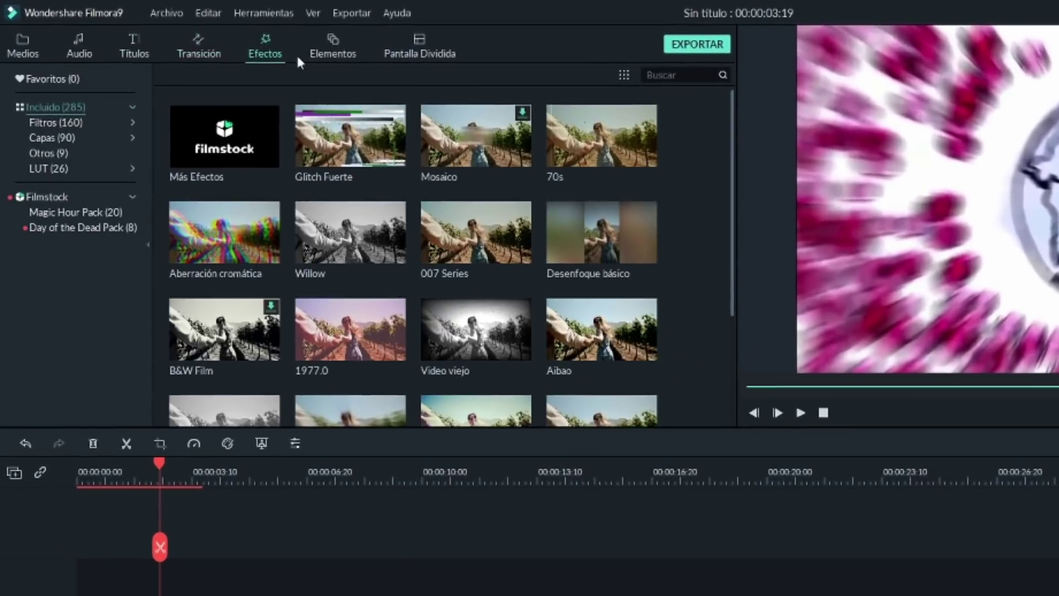
click(312, 44)
click(466, 57)
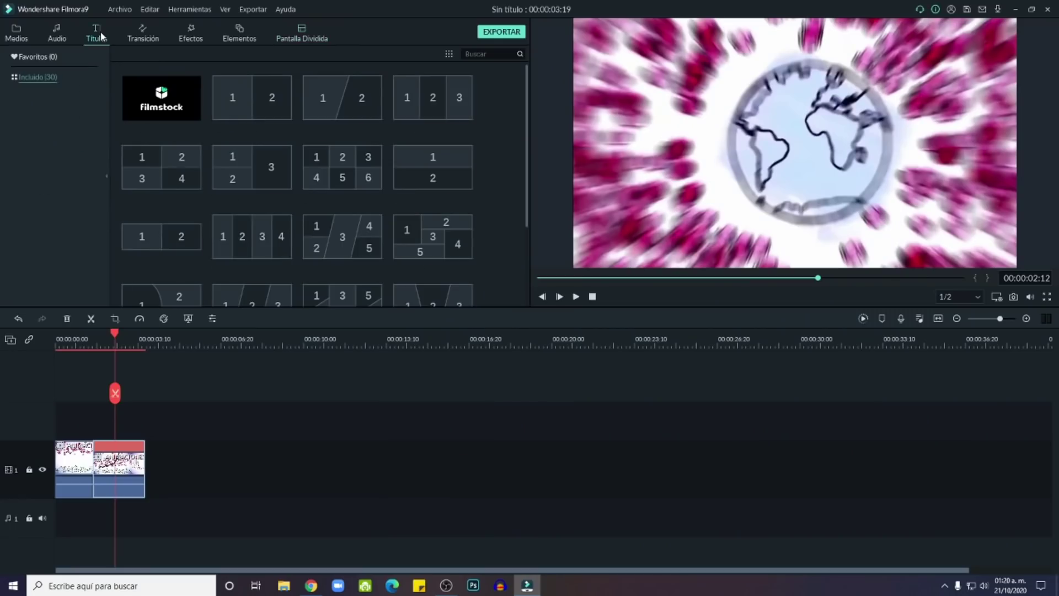
- Add the Título 21 title on track 2 above the Viaje clip and preview it at 00:00:03:27
click(101, 32)
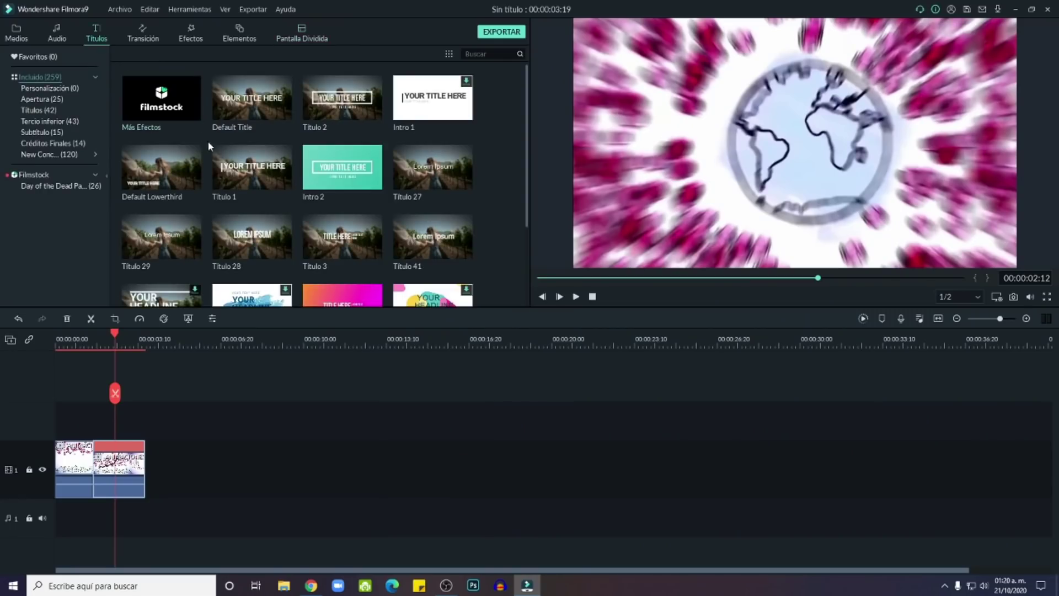
scroll(255, 189, down, 1)
scroll(254, 188, down, 5)
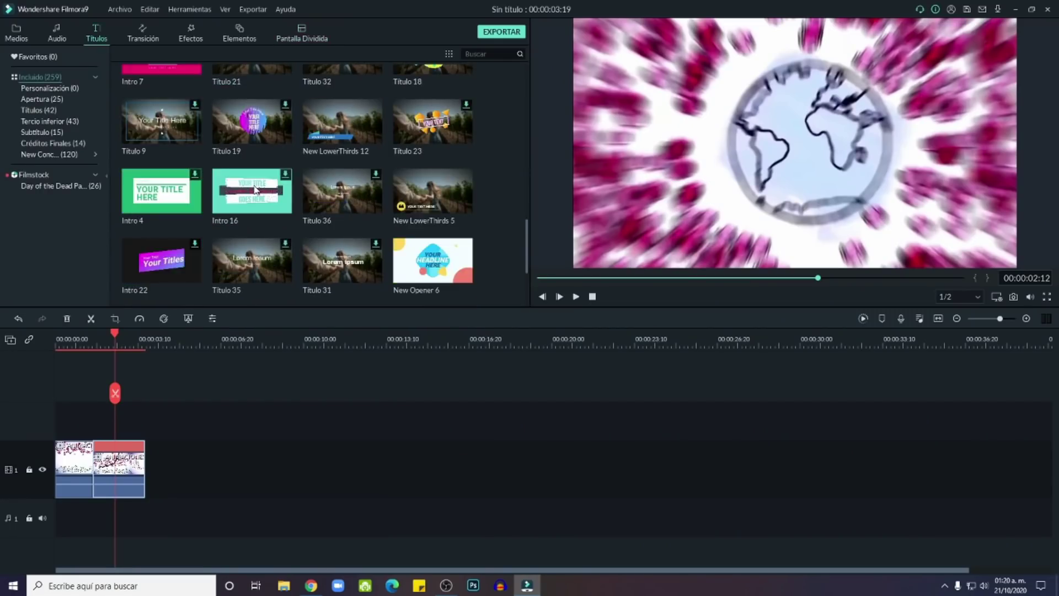
mouse_move(155, 376)
mouse_down()
mouse_move(127, 381)
mouse_move(146, 386)
mouse_up()
click(152, 342)
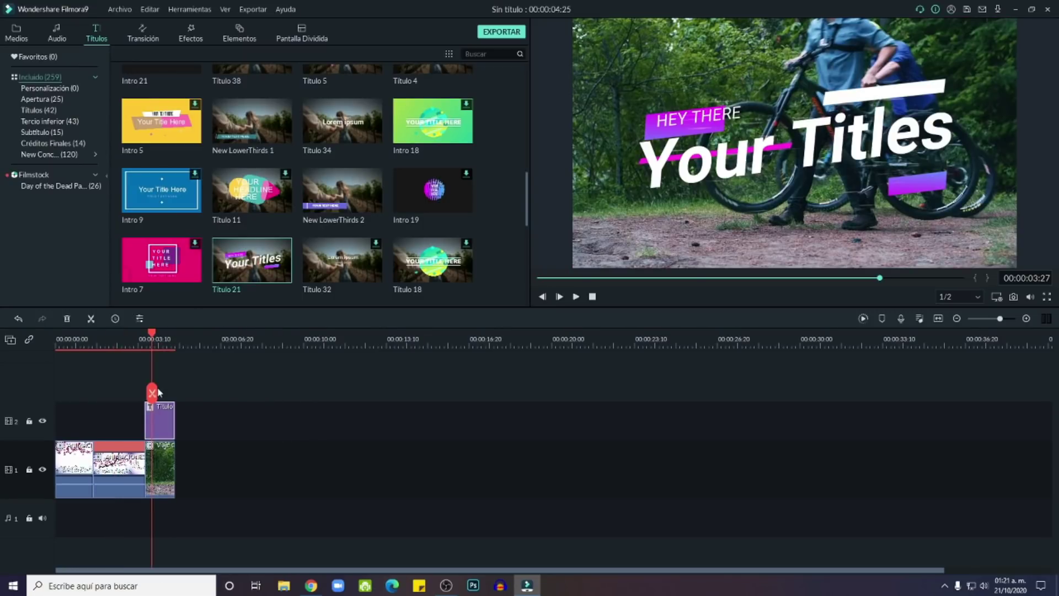
- Change the title's main text to "TU TEXTO" and its small upper text to "COLOCA AQUÍ", and play the result
double_click(743, 163)
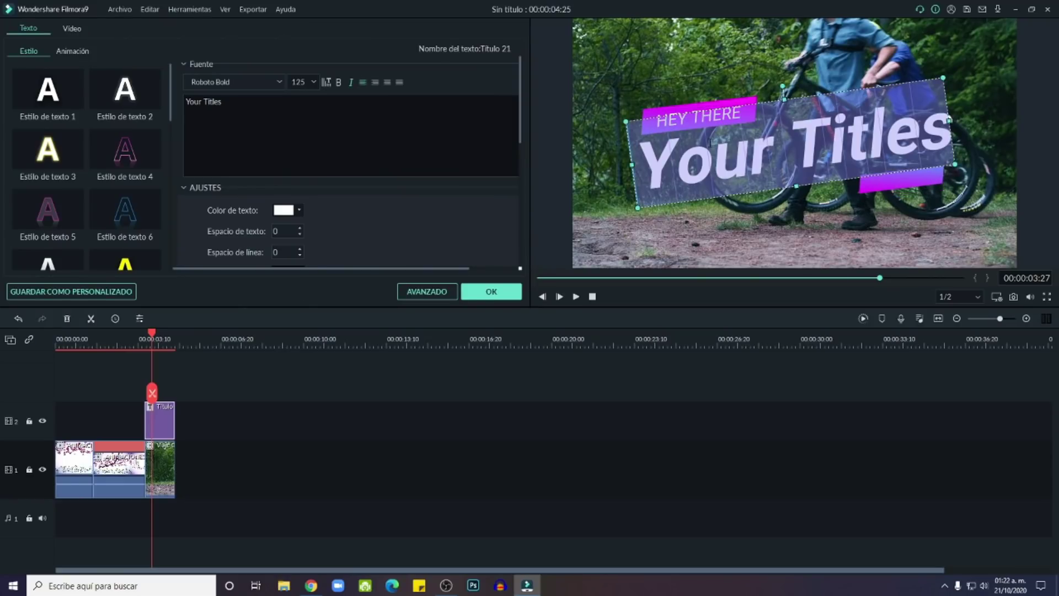
key(ctrl+a)
text(TU)
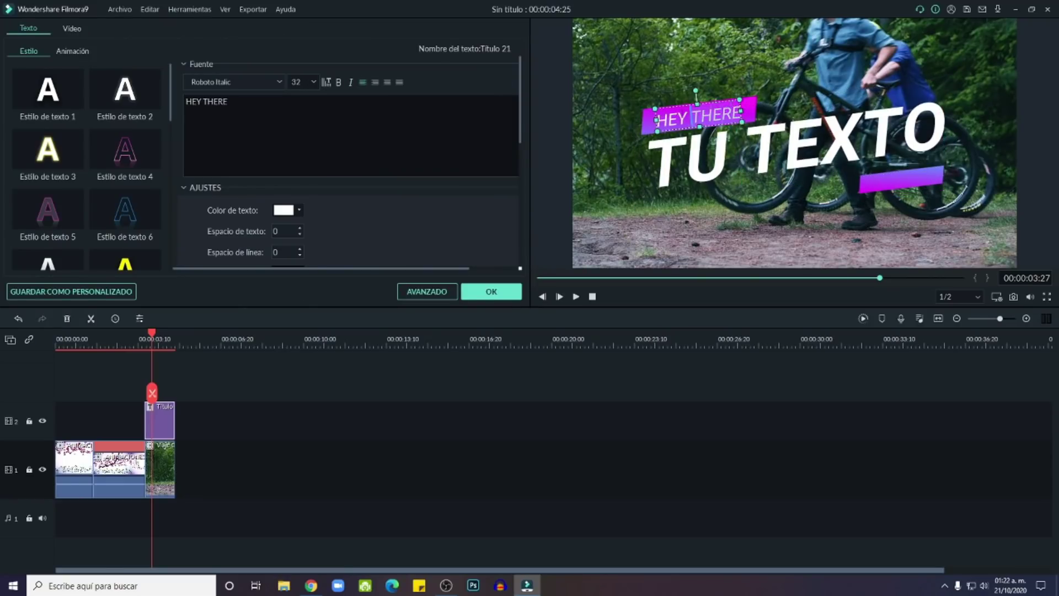
click(175, 390)
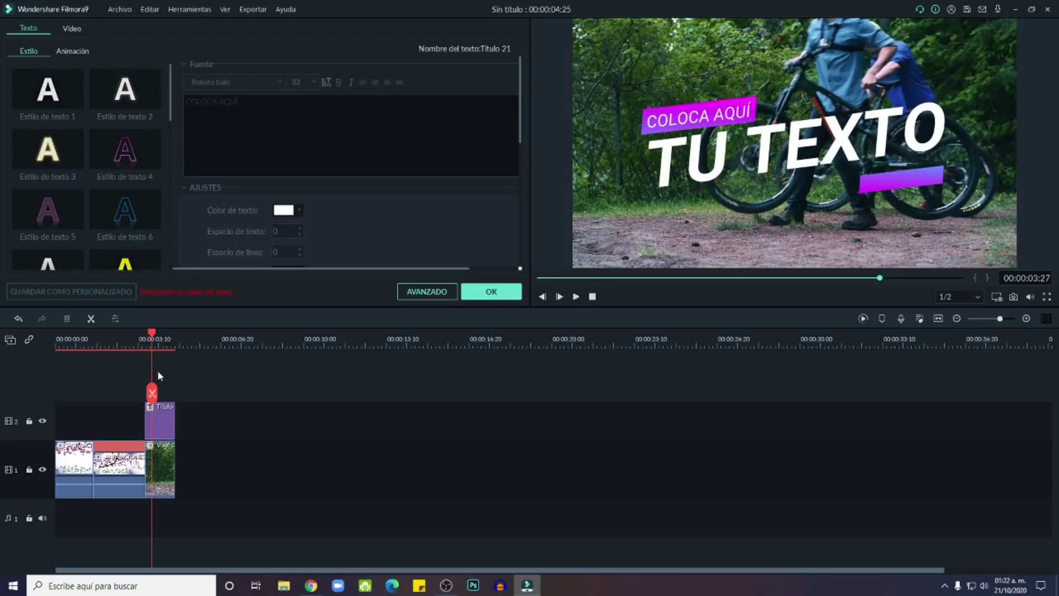
key(space)
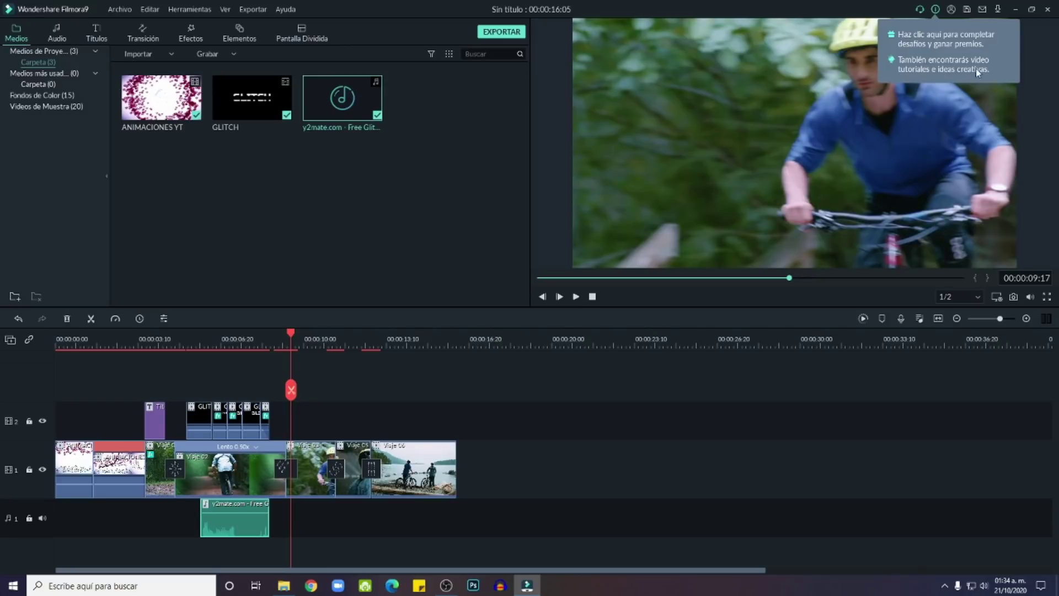
- Review the video tutorials and user guide sections in the Inspírate window
click(936, 10)
drag(367, 181, 415, 182)
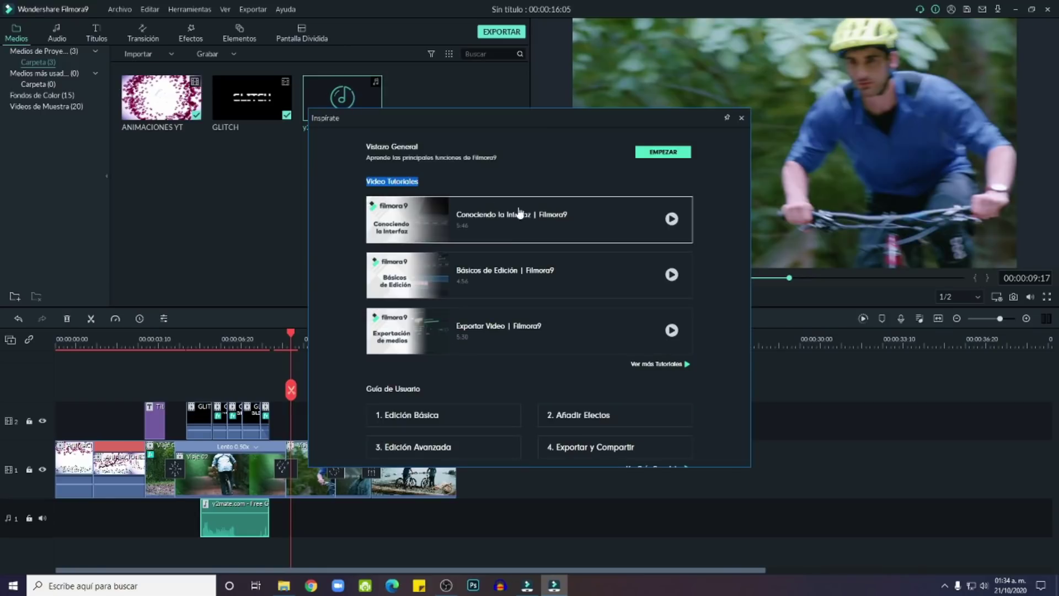
scroll(499, 283, down, 1)
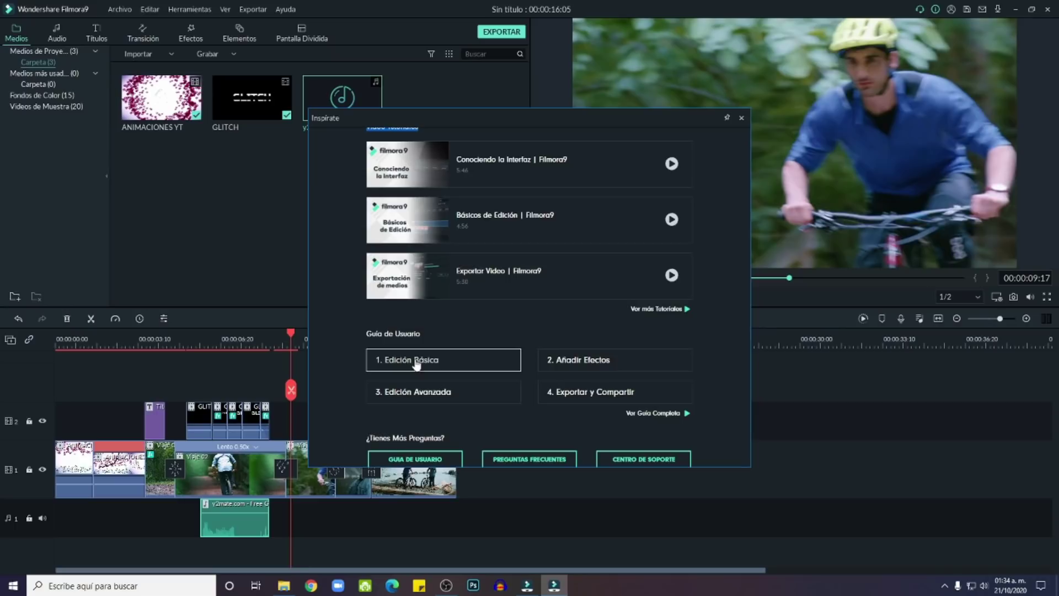
scroll(597, 392, down, 1)
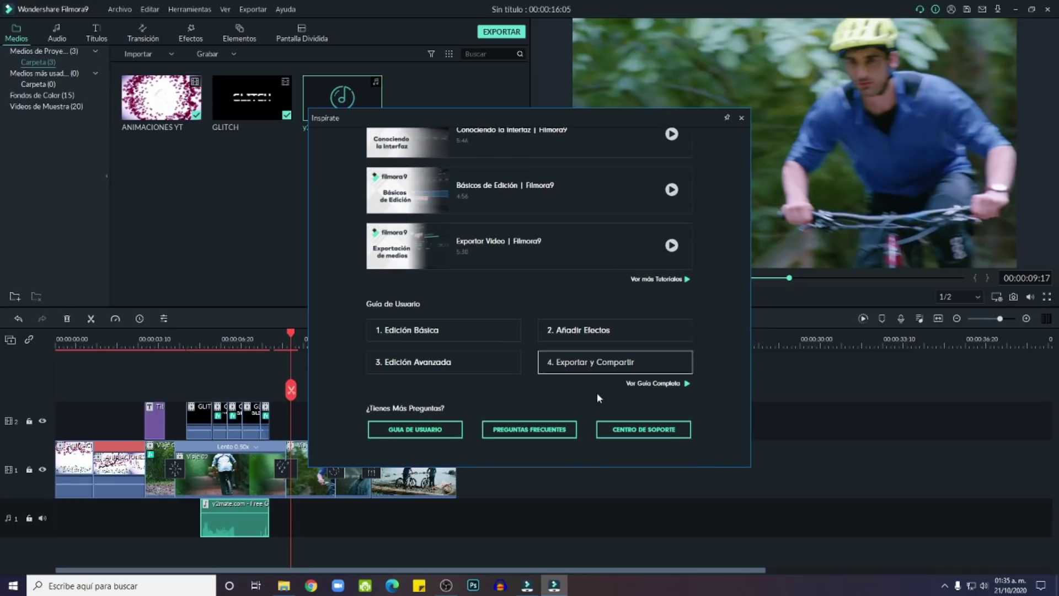
- Open the beginner challenge on adding creative effects and mark its "Añade una Transición" lesson as completed
click(474, 396)
click(379, 138)
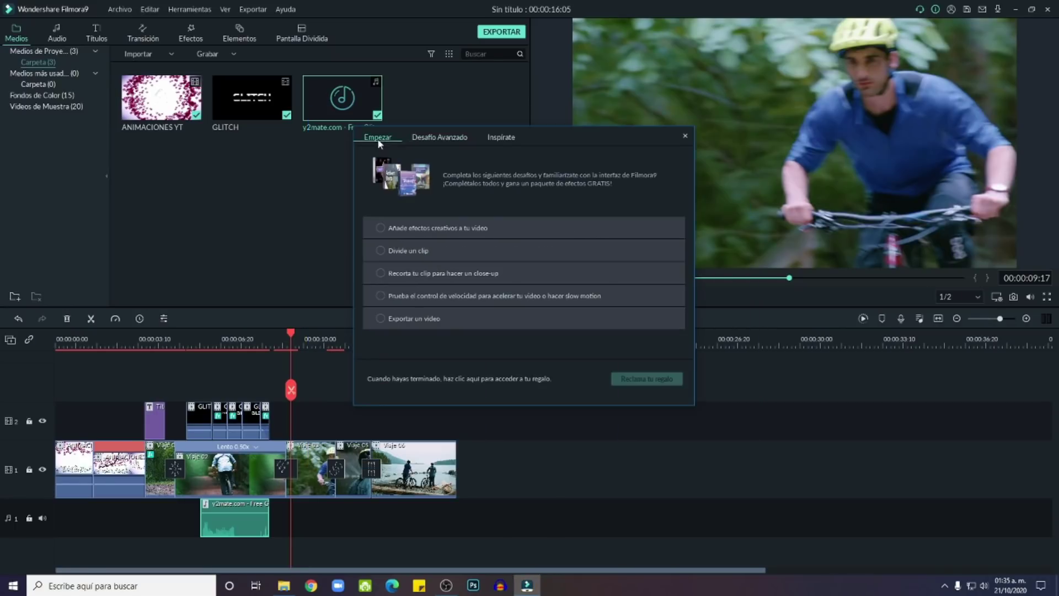
click(382, 228)
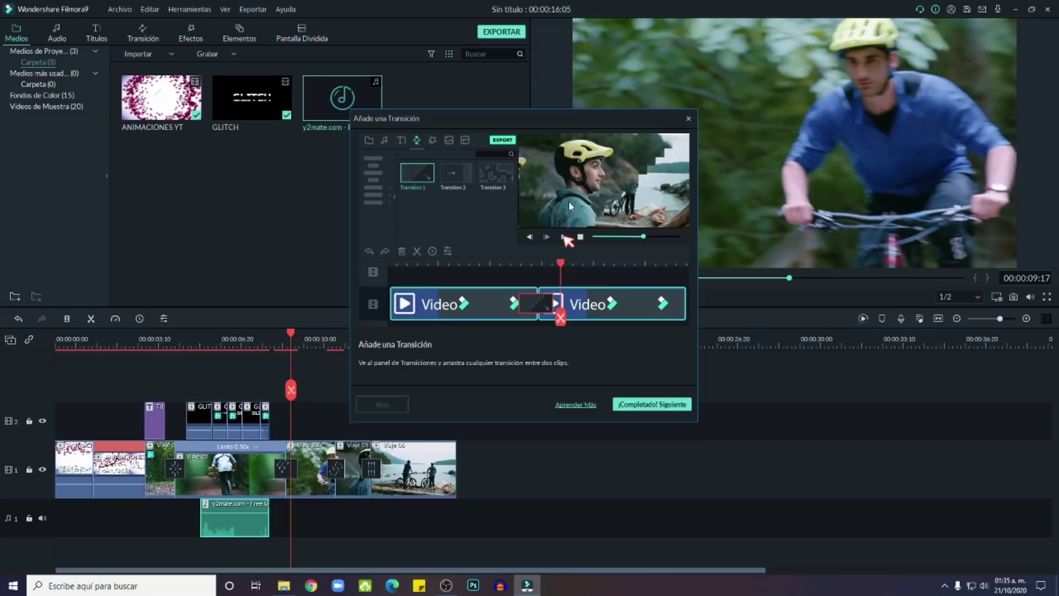
click(647, 406)
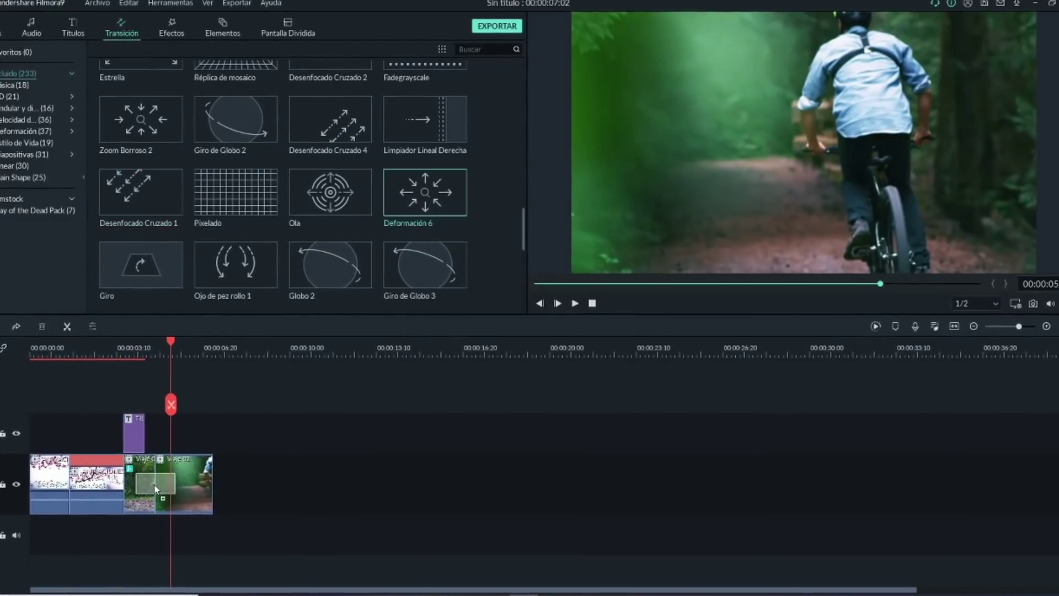
- Place the Deformación 6 and Desenfocado Cruzado 1 transitions between the Viaje clips and pick Carrete simple 4 for the last join
click(138, 356)
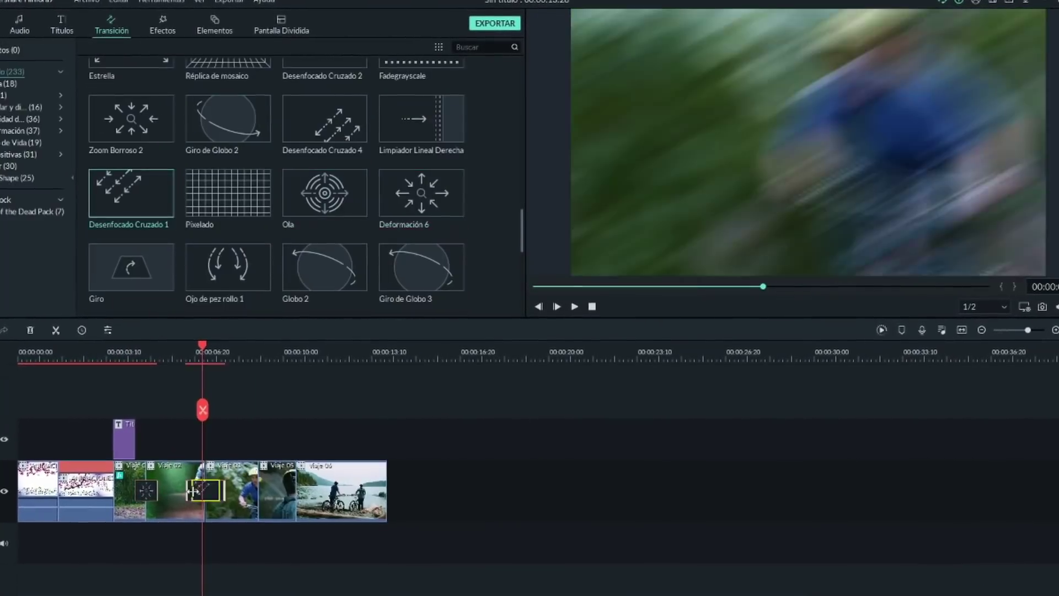
scroll(276, 193, down, 2)
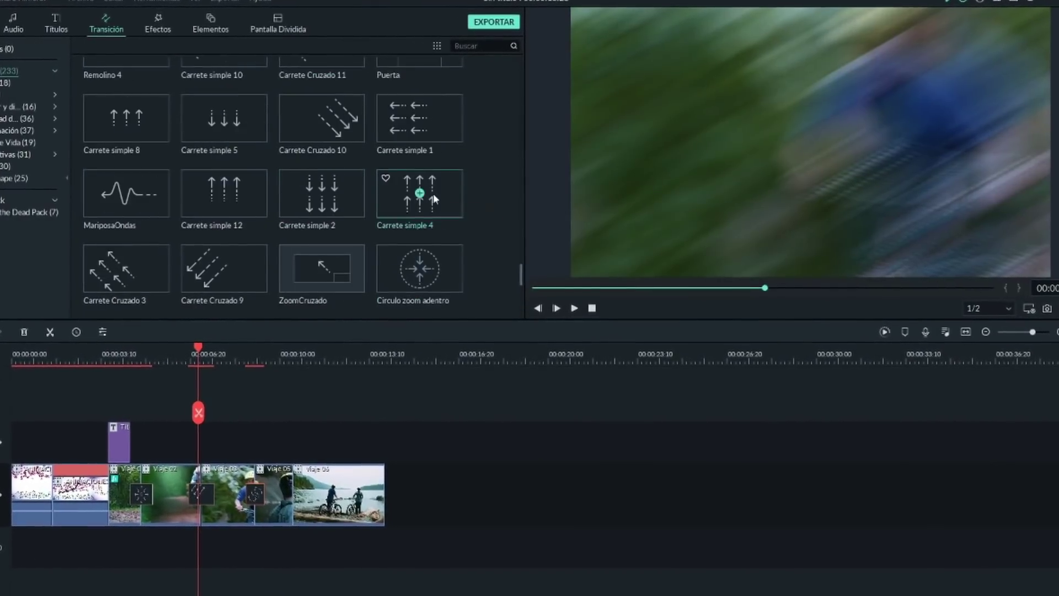
click(420, 193)
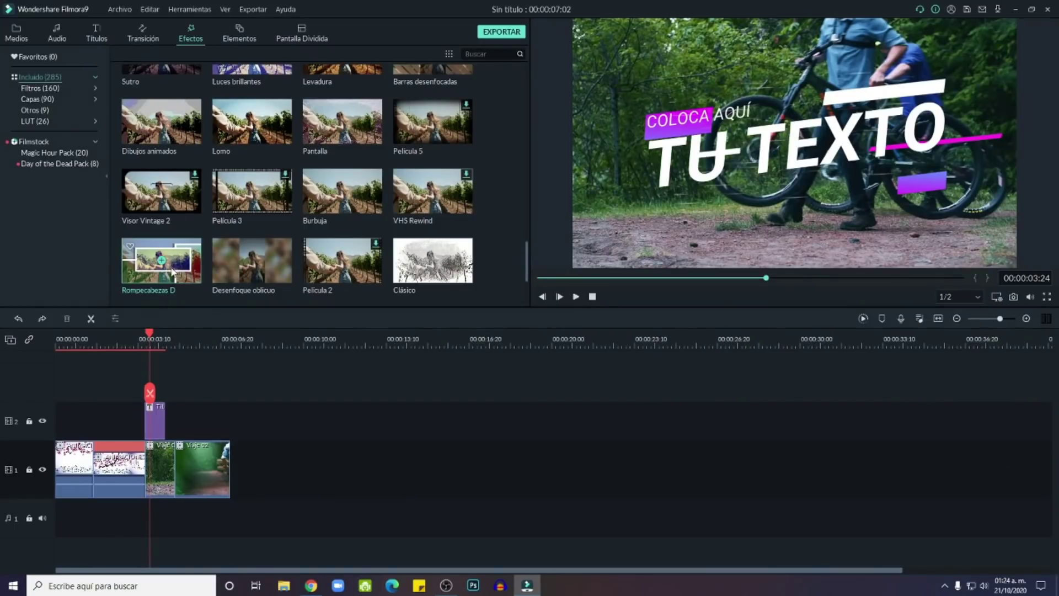
- Apply the Rompecabezas D effect to the first Viaje clip and try the Desenfocado Cruzado 1 transition at its join with Viaje 02
drag(173, 272, 153, 461)
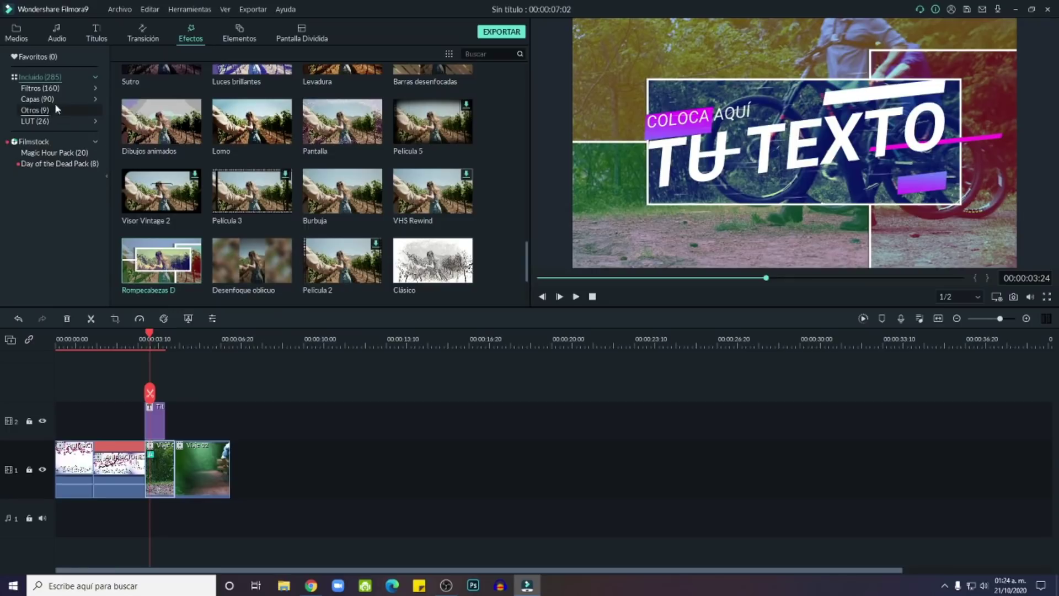
click(139, 37)
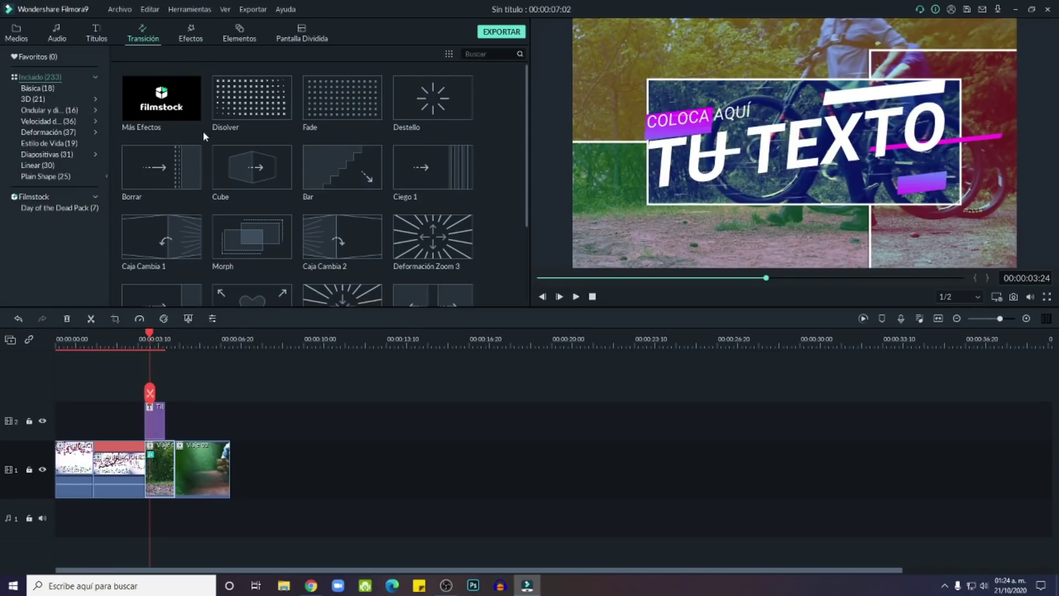
scroll(176, 203, down, 8)
click(176, 202)
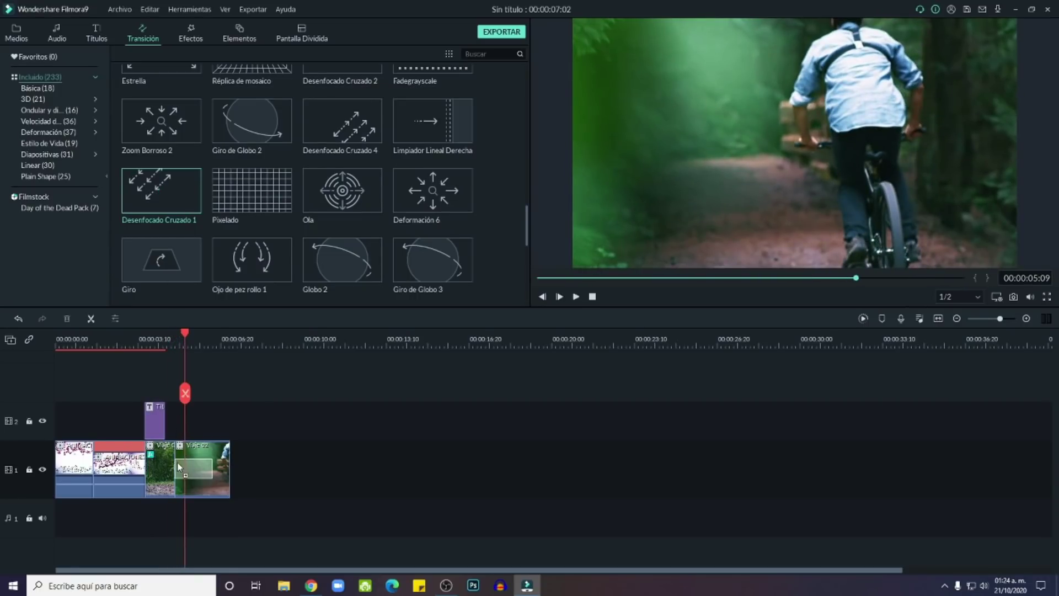
click(148, 346)
key(space)
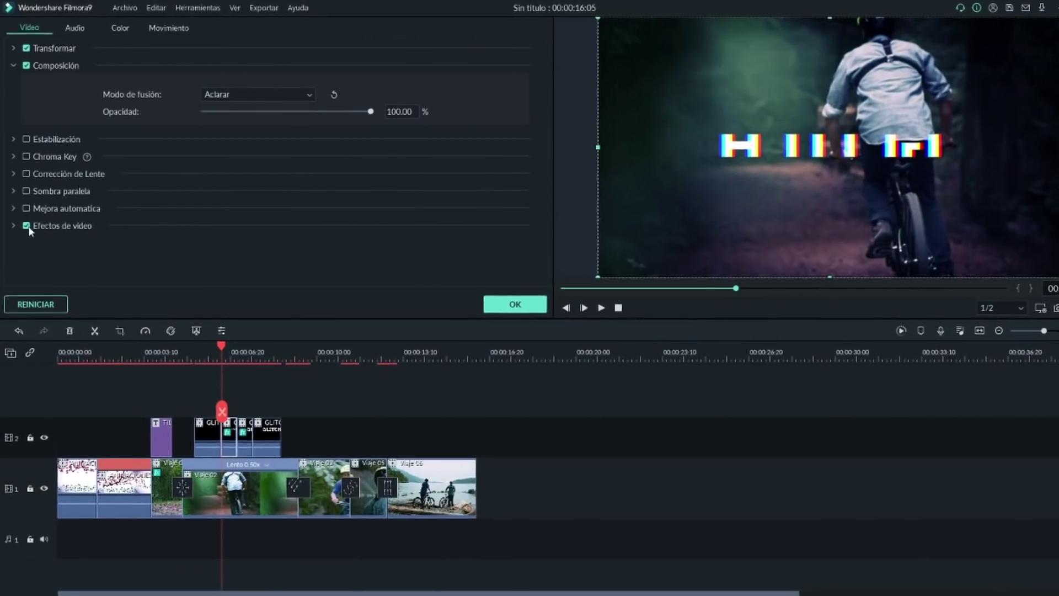
- Set the Aberración cromática fade on the second GLITCH segment to about 0.47 and the GLITCH clip's blending mode to Aclarar
click(13, 219)
scroll(78, 243, down, 1)
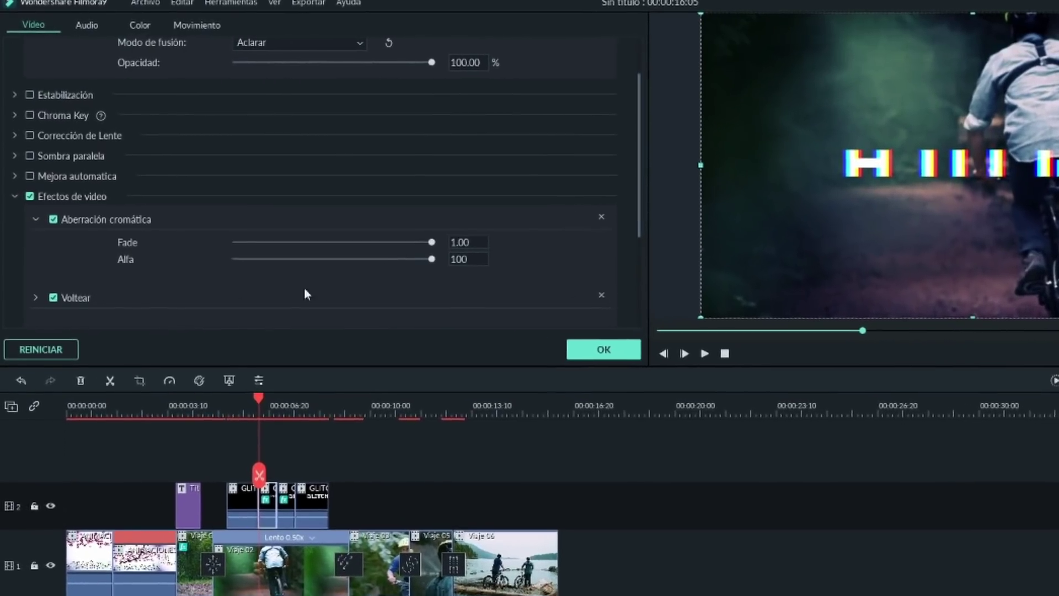
click(313, 235)
drag(376, 276, 371, 274)
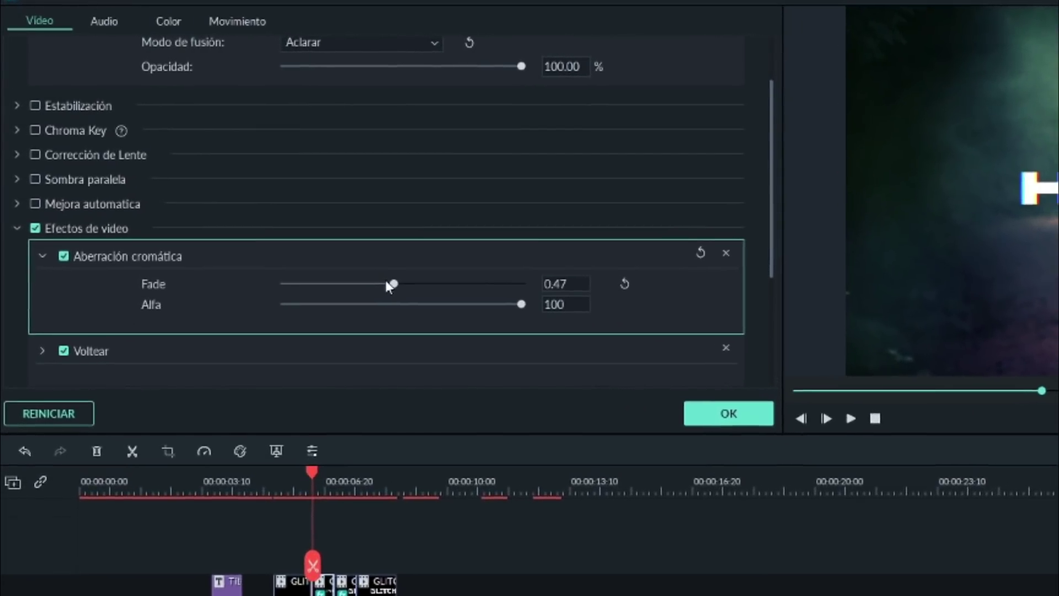
click(379, 291)
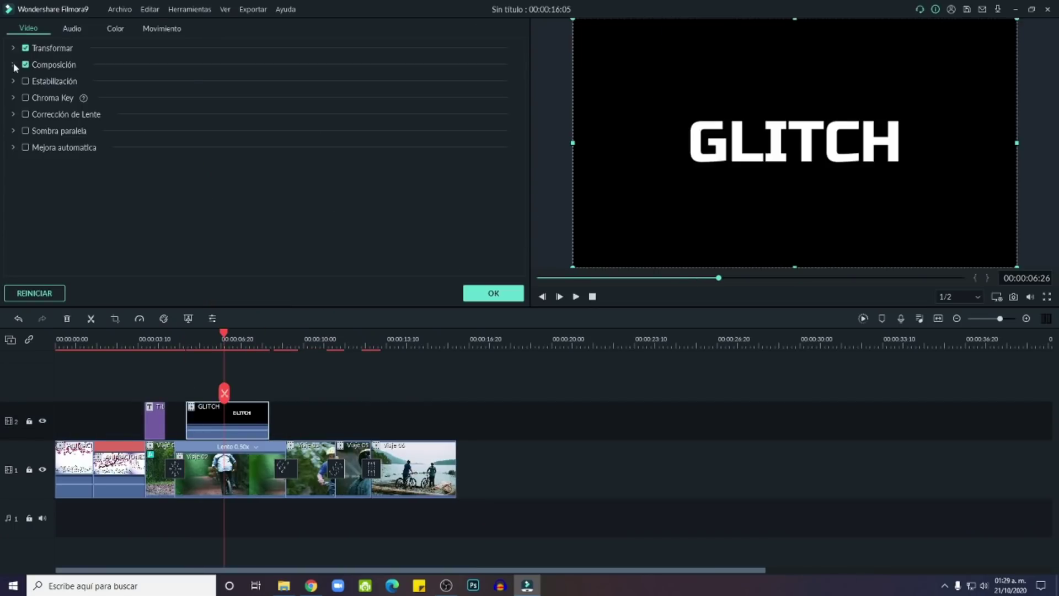
click(240, 158)
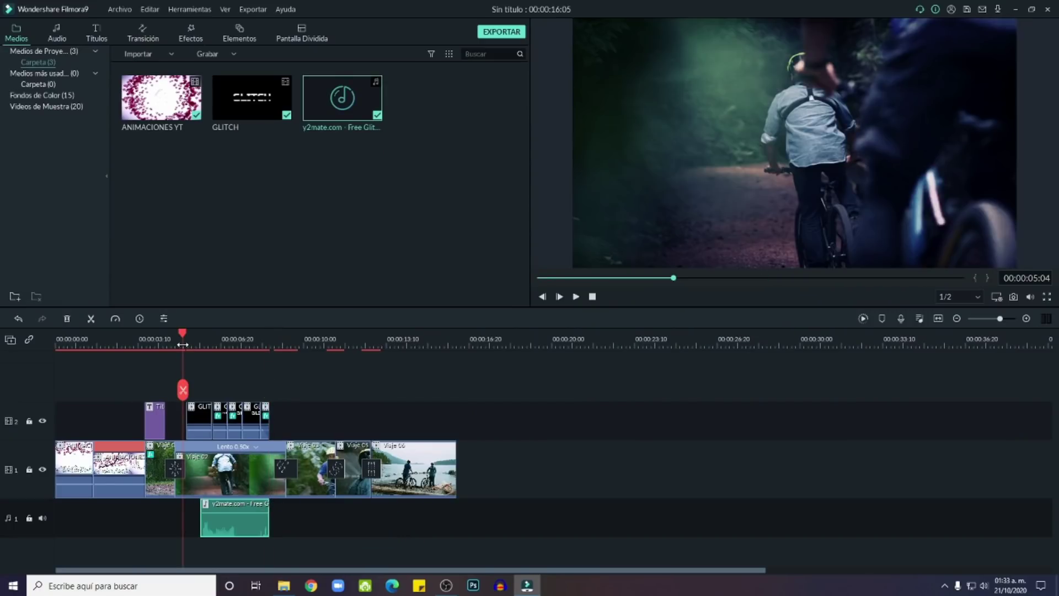
- Play the GLITCH title section with its sound effect from about 00:00:05:04, and replay it
key(space)
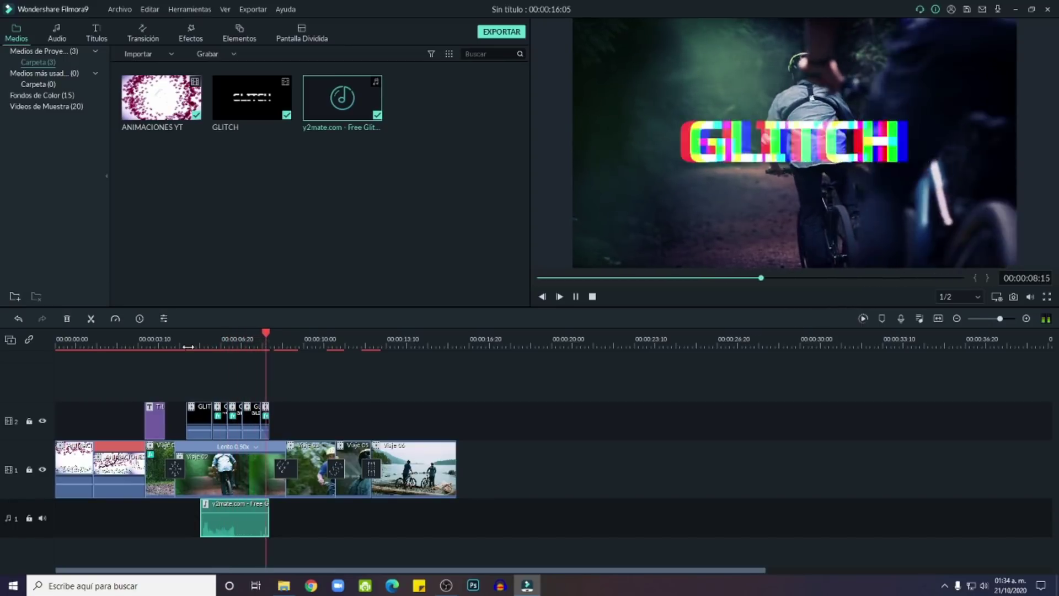
key(space)
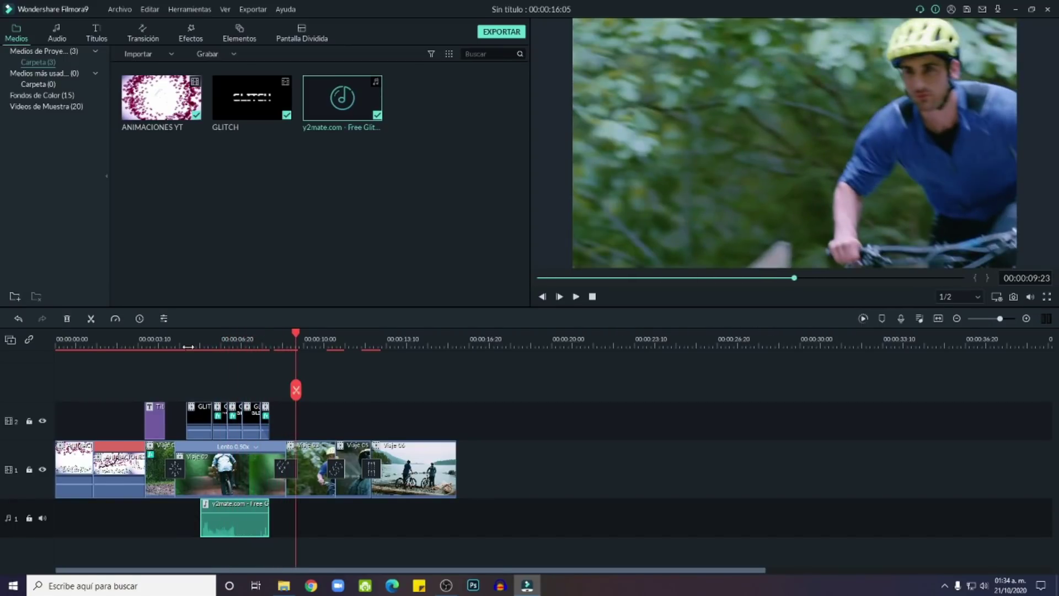
click(188, 347)
key(space)
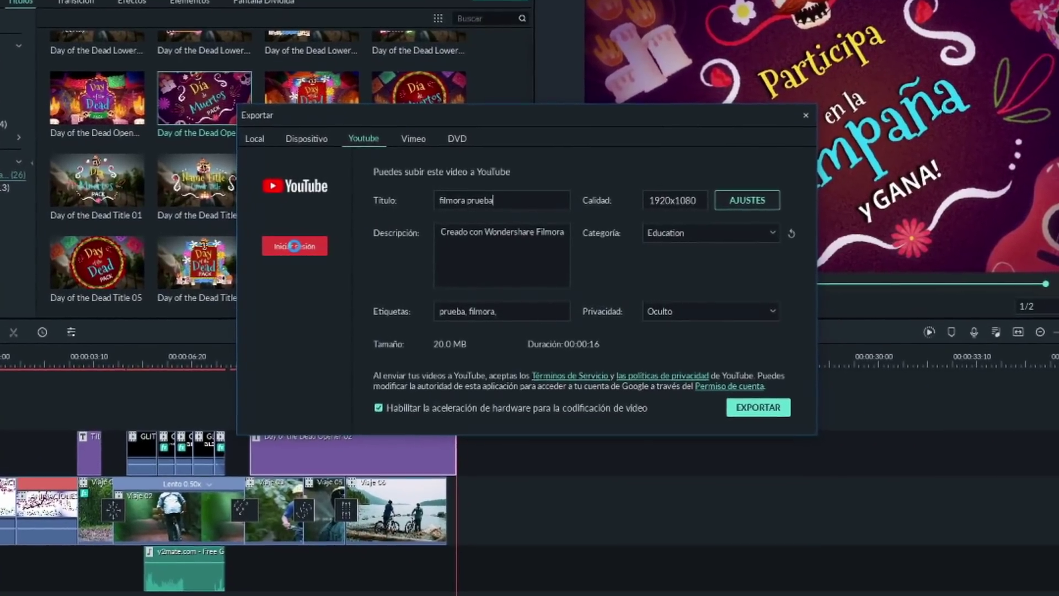
- Open the YouTube export options, sign in to the channel, and allow Wondershare Filmora to access the Google account
click(295, 246)
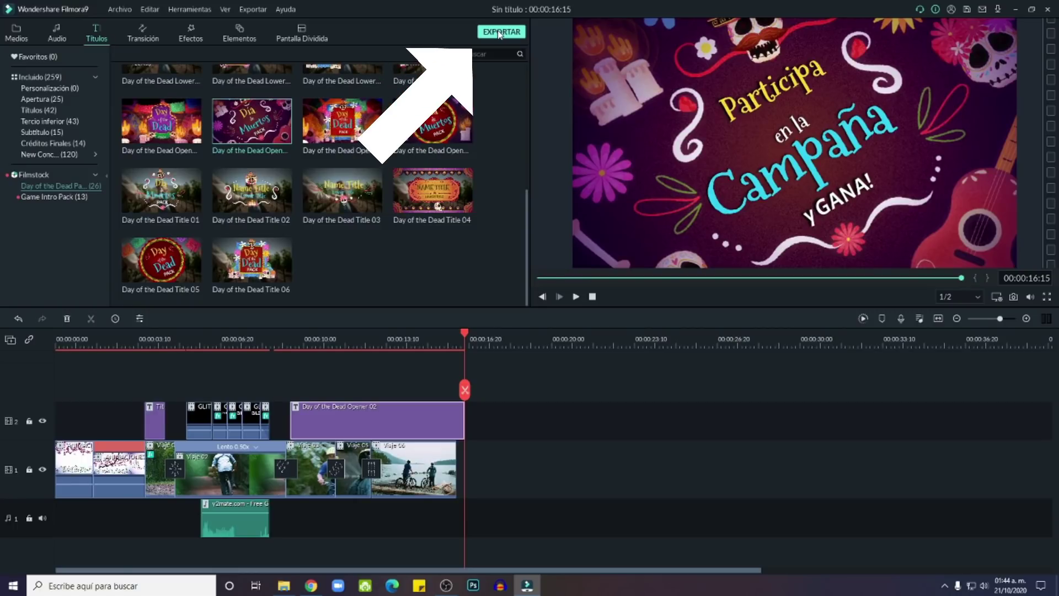
click(501, 33)
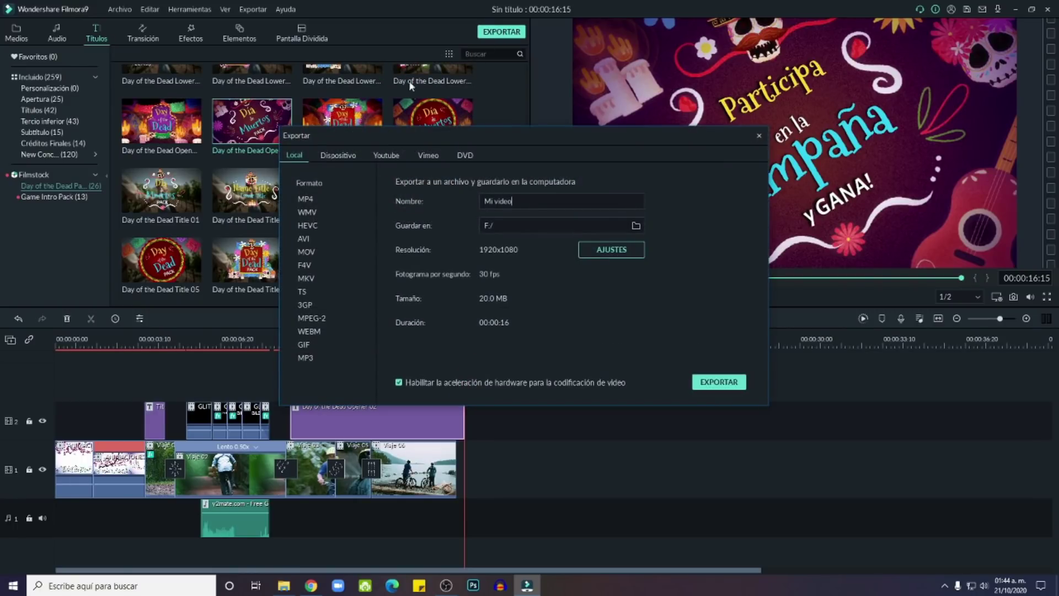
click(386, 157)
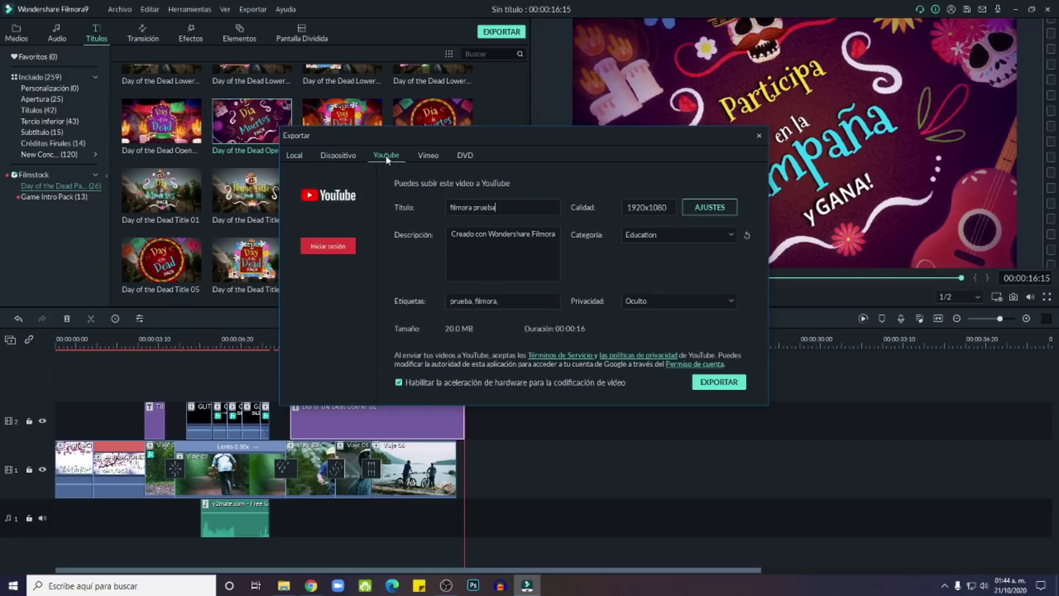
click(328, 247)
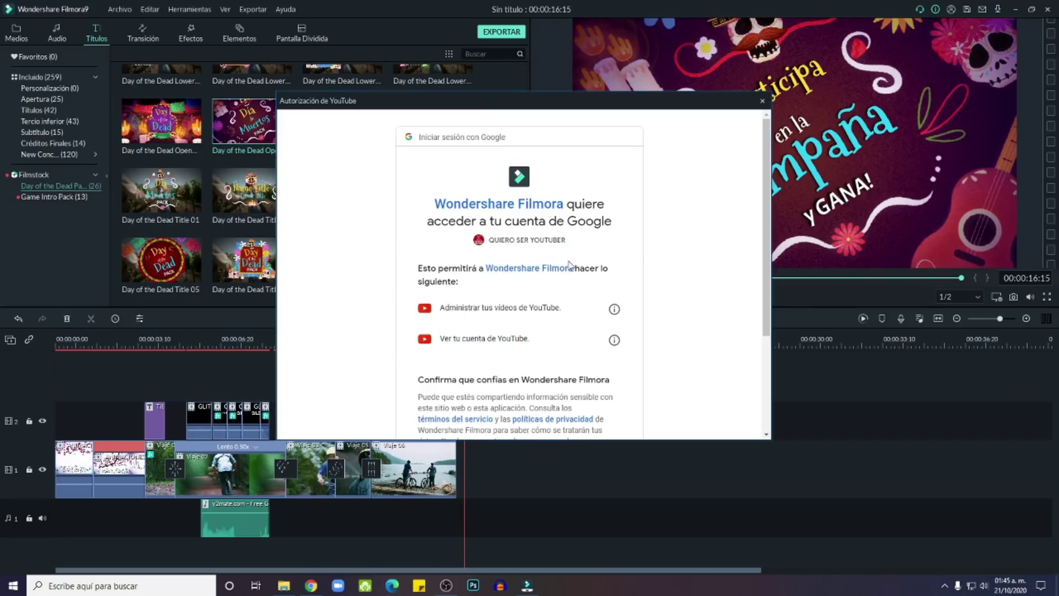
scroll(616, 279, down, 2)
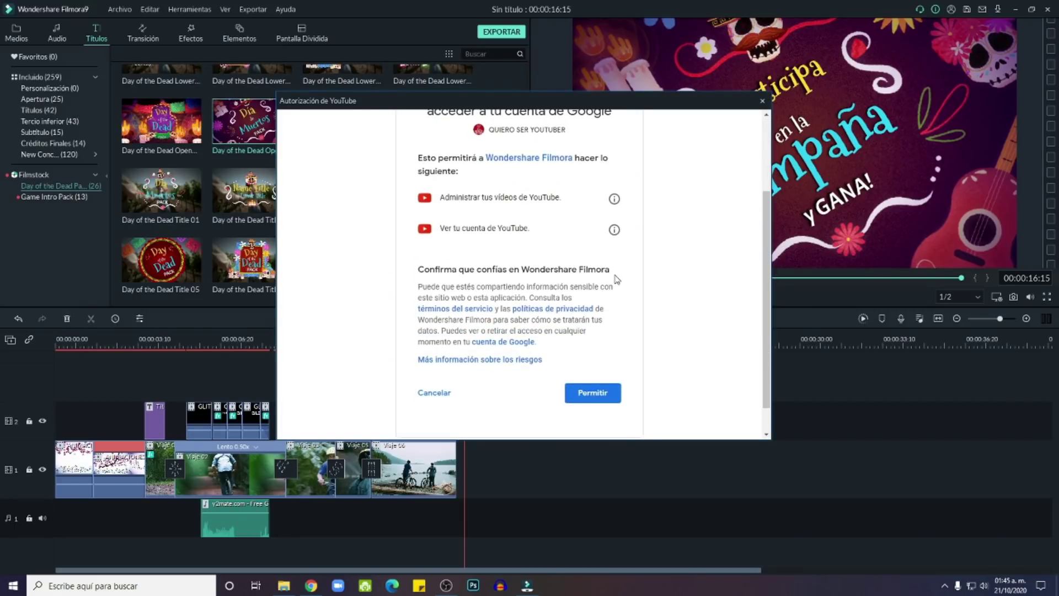
click(601, 394)
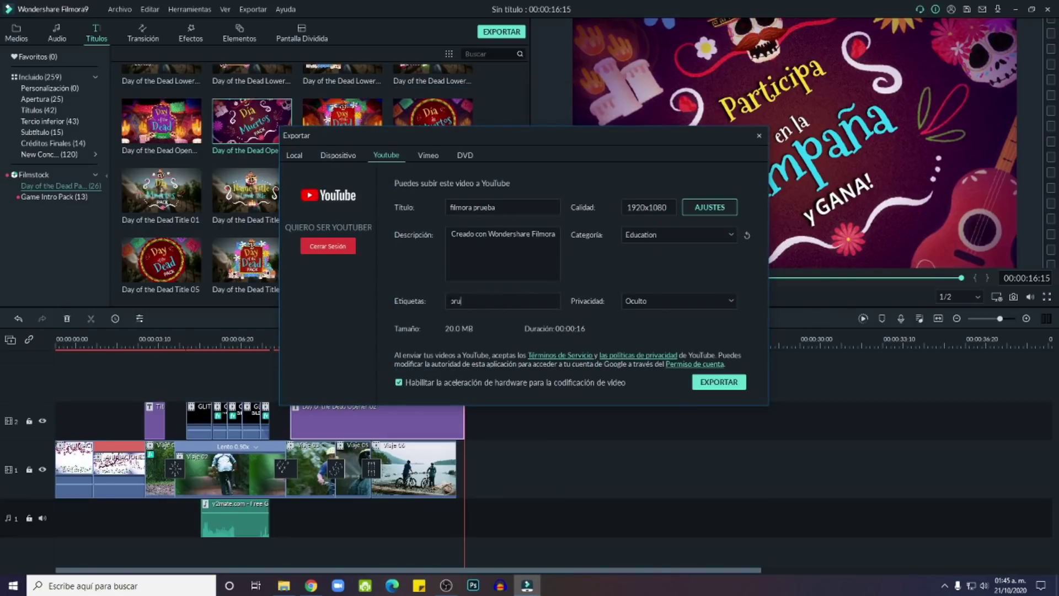
- Enter the tags "prueba, filmora," for the YouTube upload and set its category to Entertainment
text(, filmora)
click(679, 234)
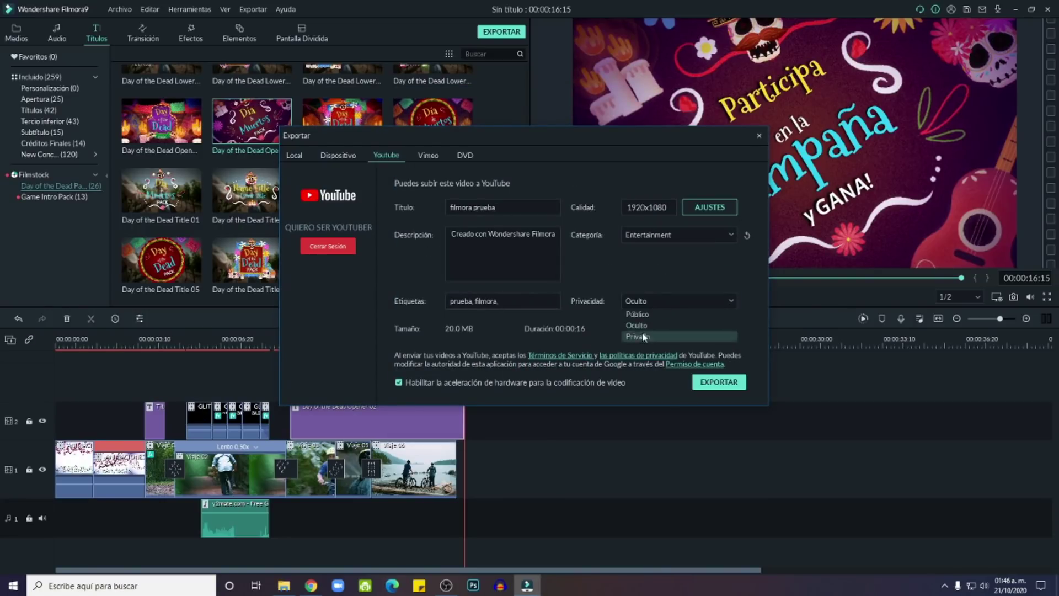
- Accept the 1920x1080 quality settings, export the video to YouTube, and dismiss the upload progress window
click(713, 208)
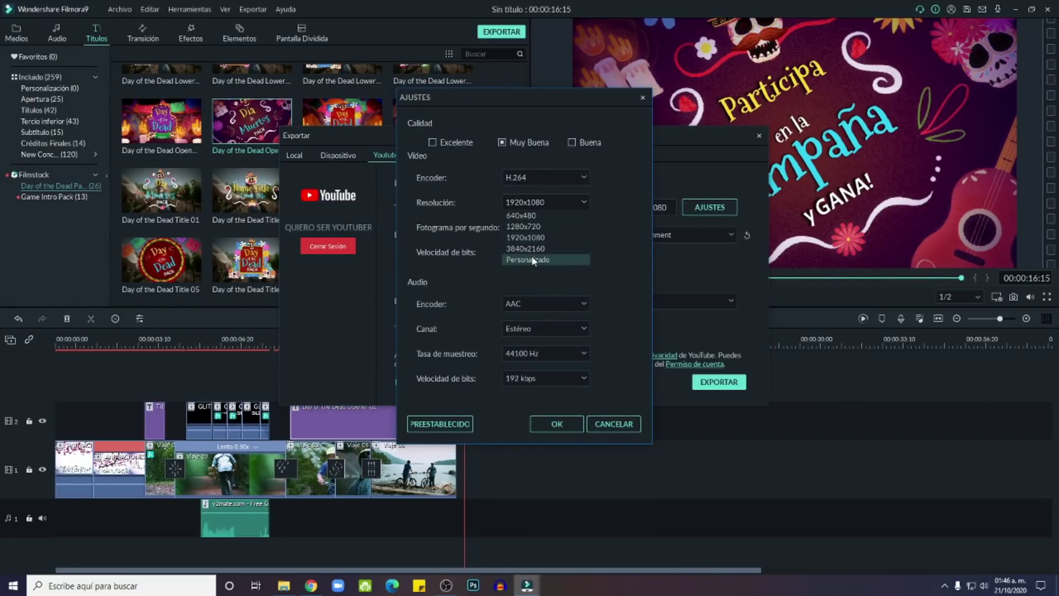
click(559, 425)
click(719, 383)
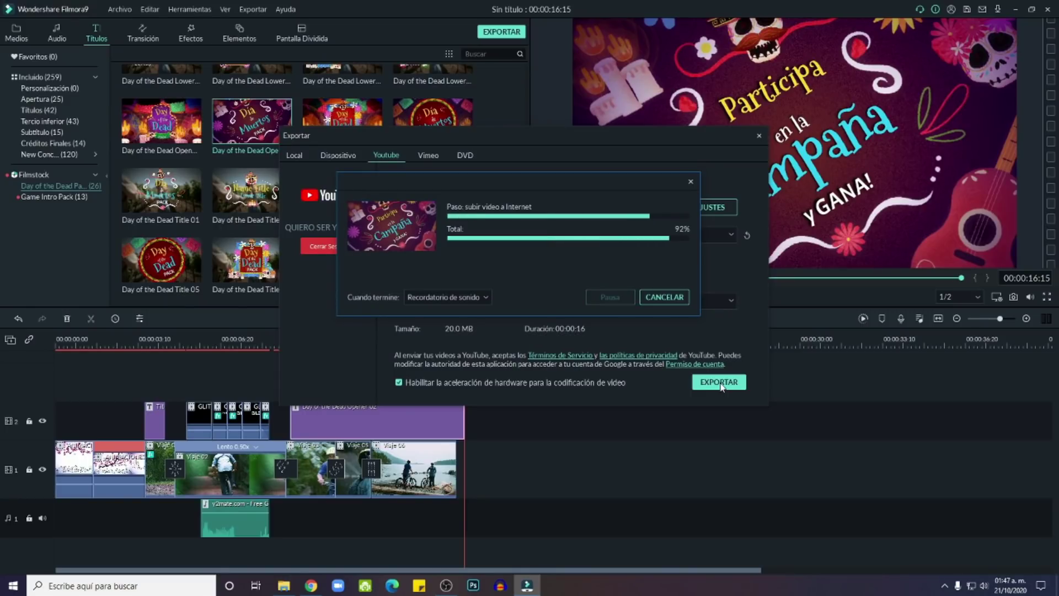
click(665, 298)
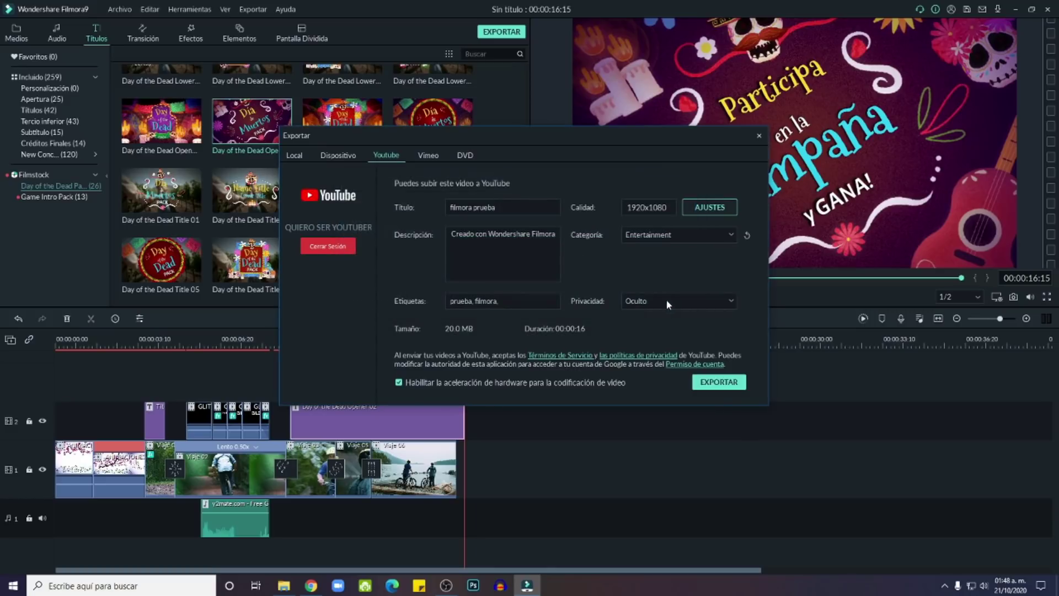
- Switch to YouTube Studio in Chrome, open the details of the uploaded "filmora prueba" video, and check its title and description
click(311, 586)
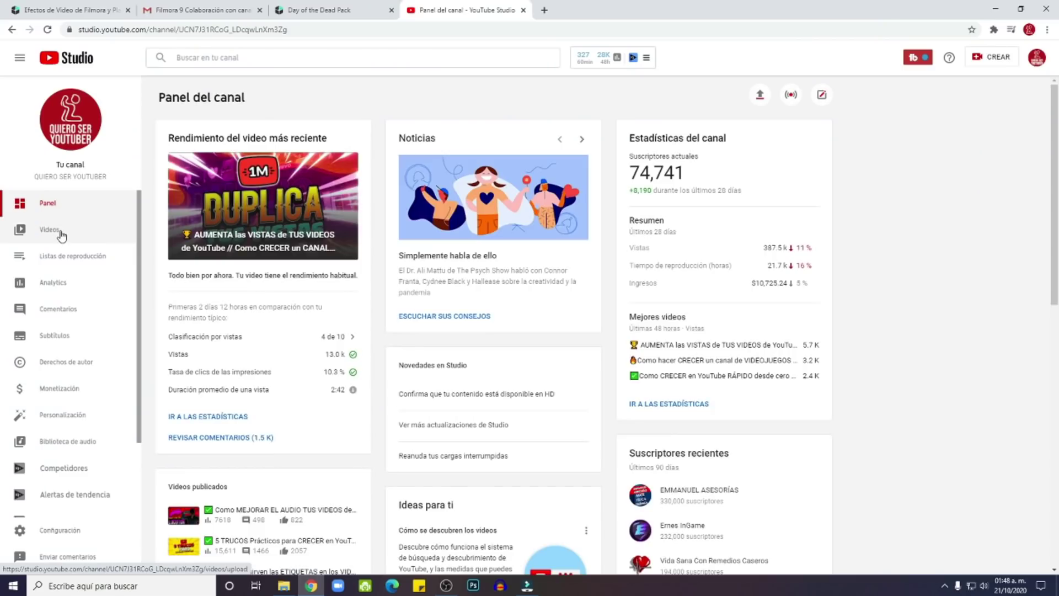
click(61, 236)
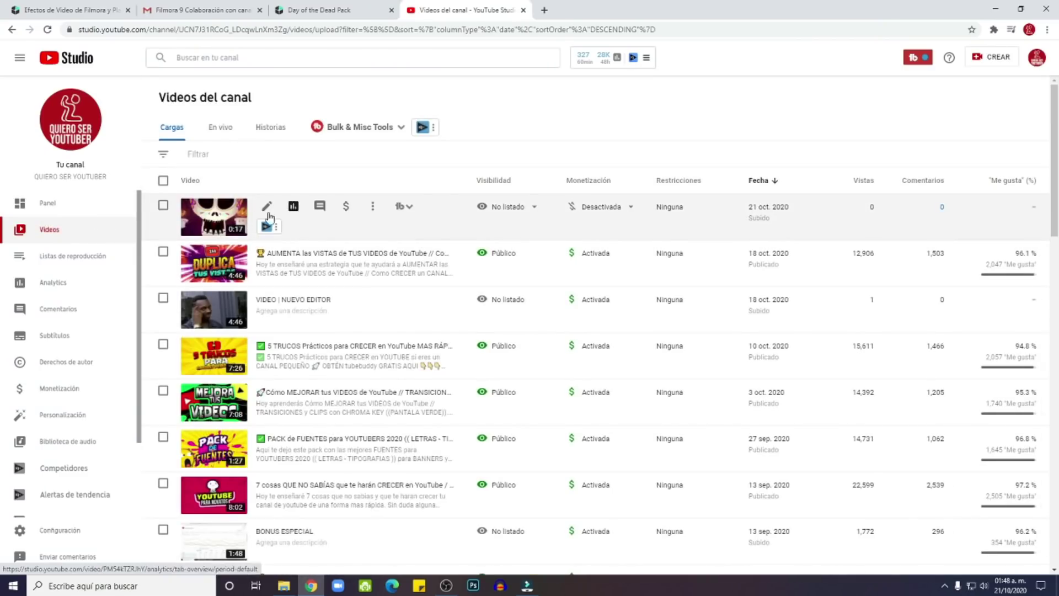
click(266, 207)
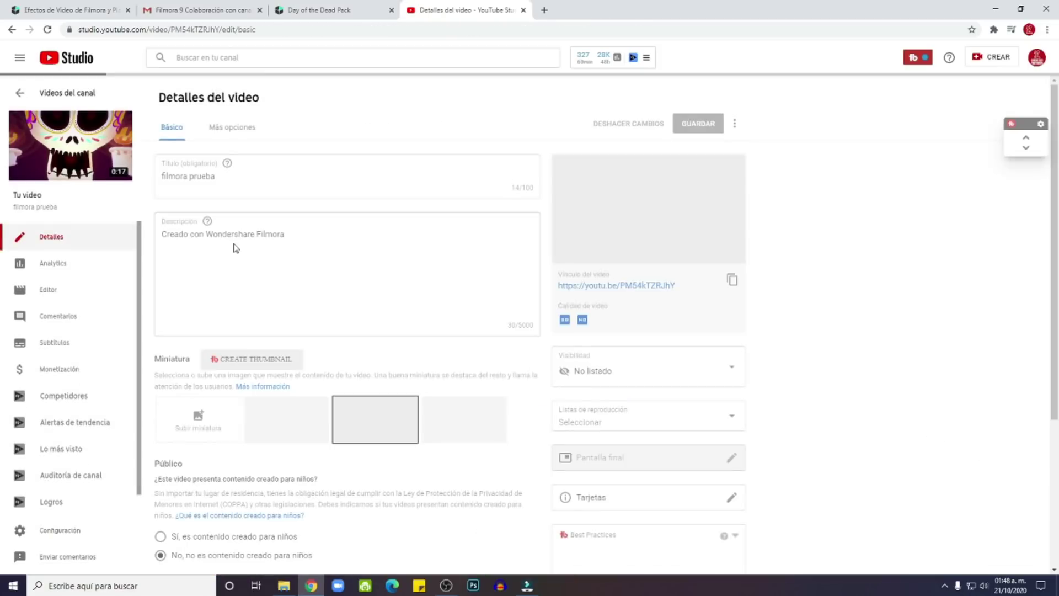
click(199, 177)
triple_click(199, 177)
triple_click(185, 237)
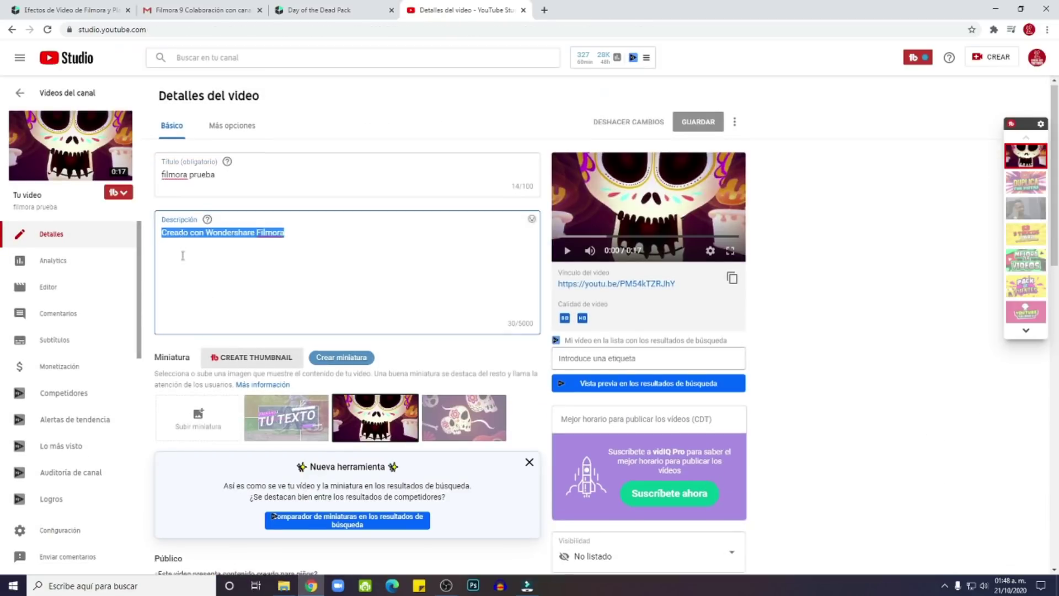
scroll(208, 341, down, 4)
scroll(244, 417, up, 5)
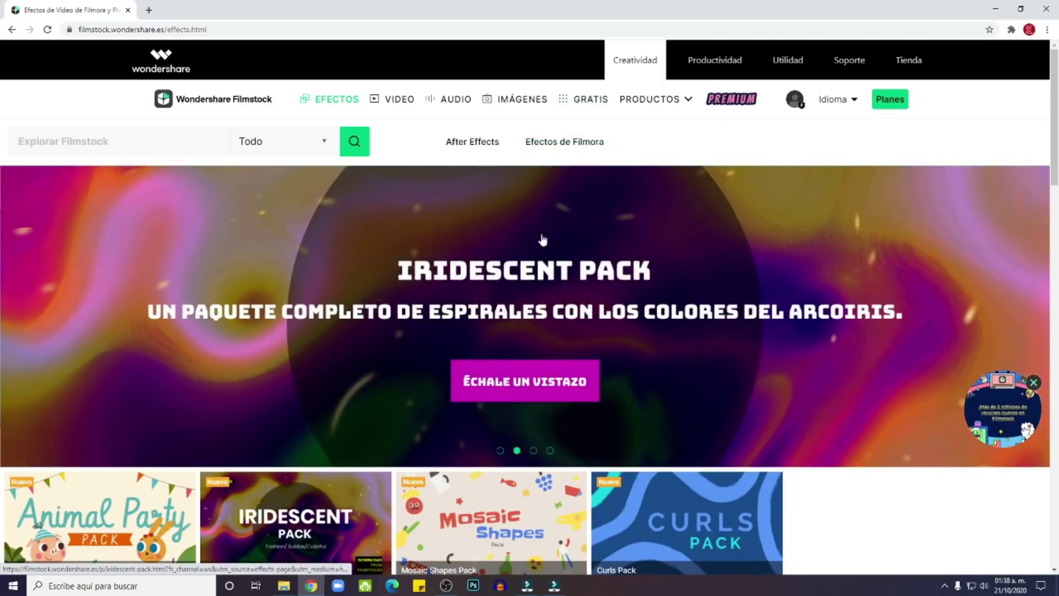
- Open the Filmstock website from Filmora, dismiss the notification request, and browse to the popular Filmora effects
scroll(519, 309, down, 4)
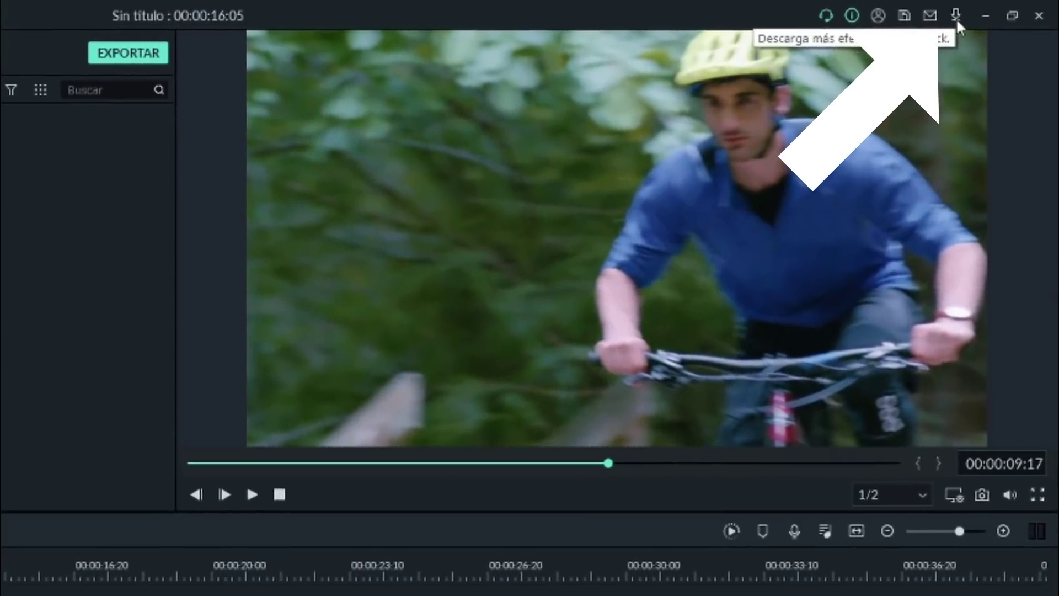
click(955, 16)
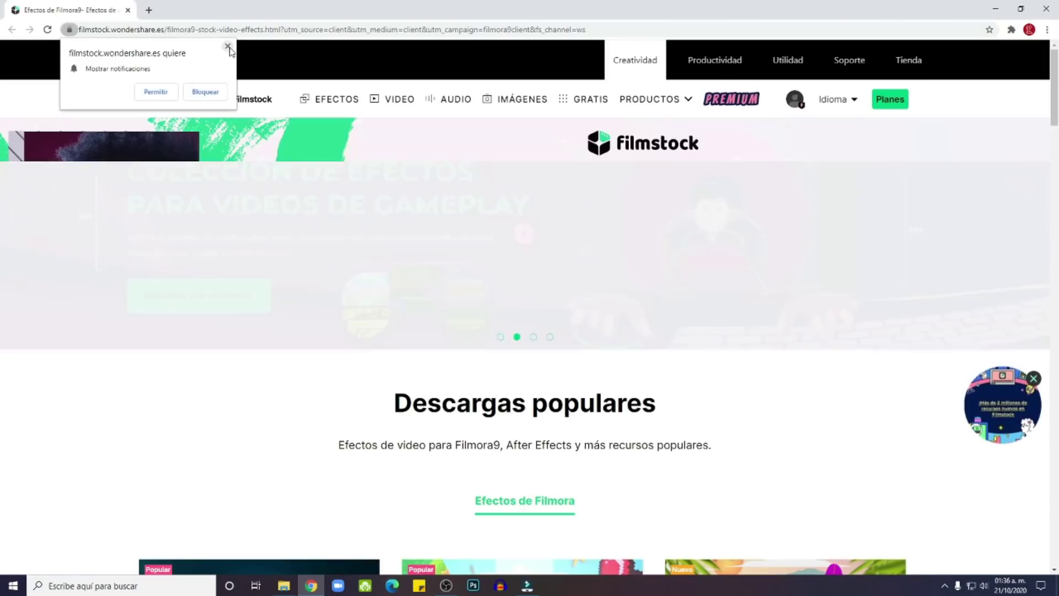
click(231, 49)
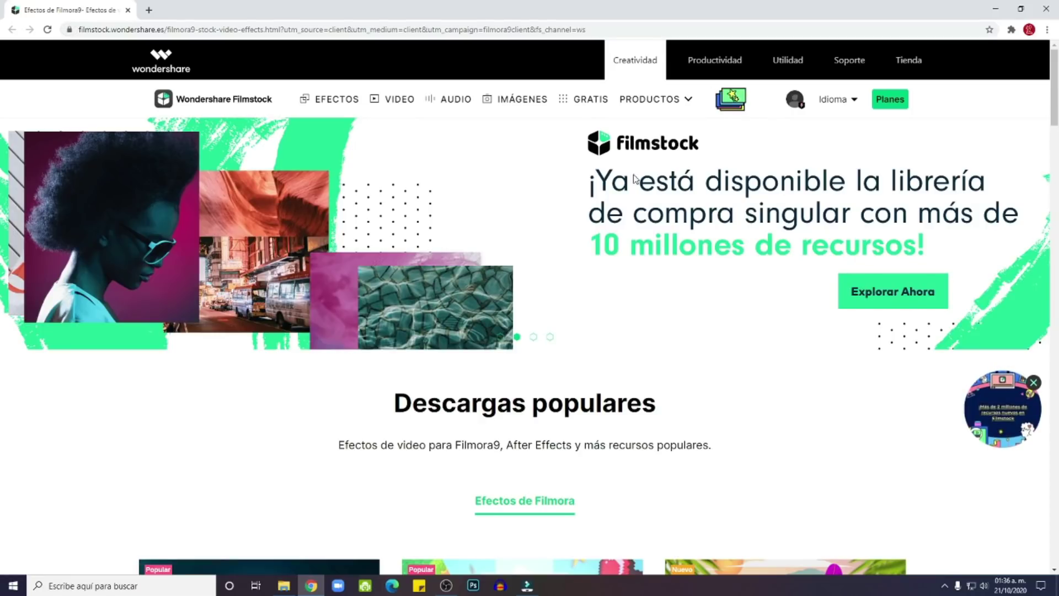
scroll(650, 331, down, 7)
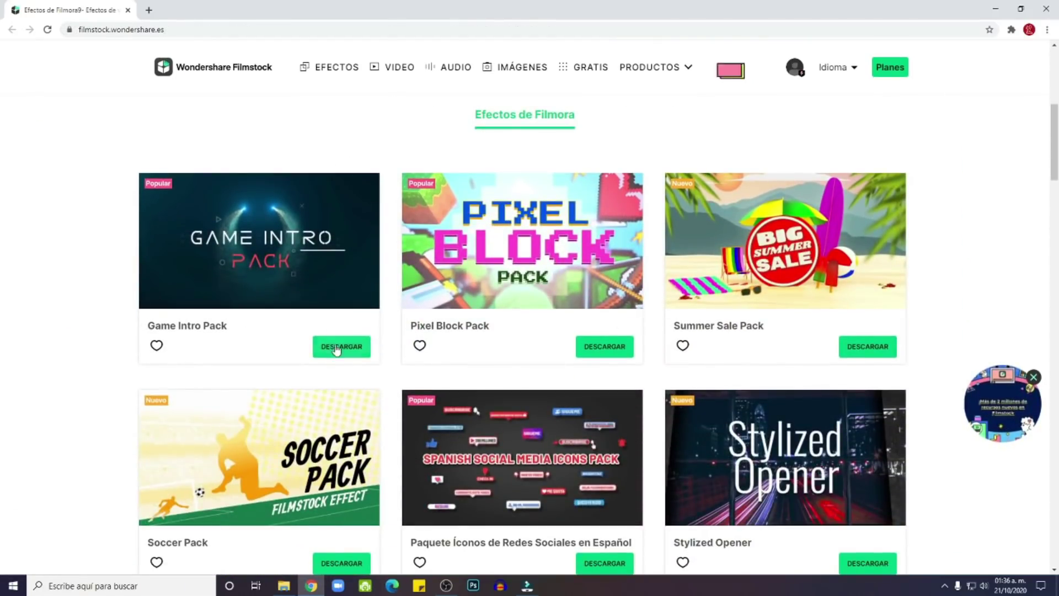
- Open the Game Intro Pack page and download the pack
click(336, 347)
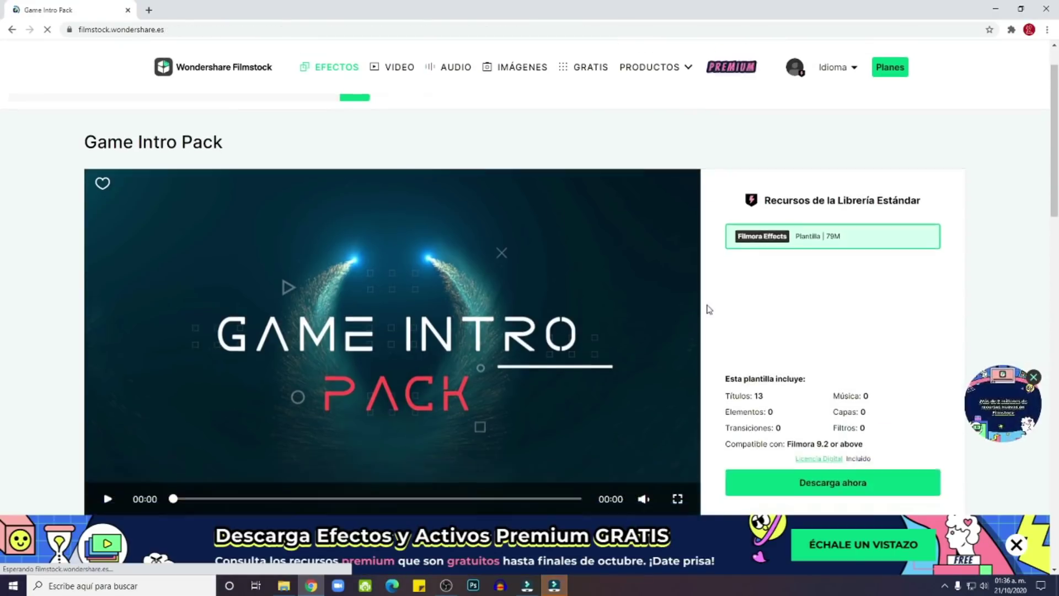
scroll(710, 309, down, 1)
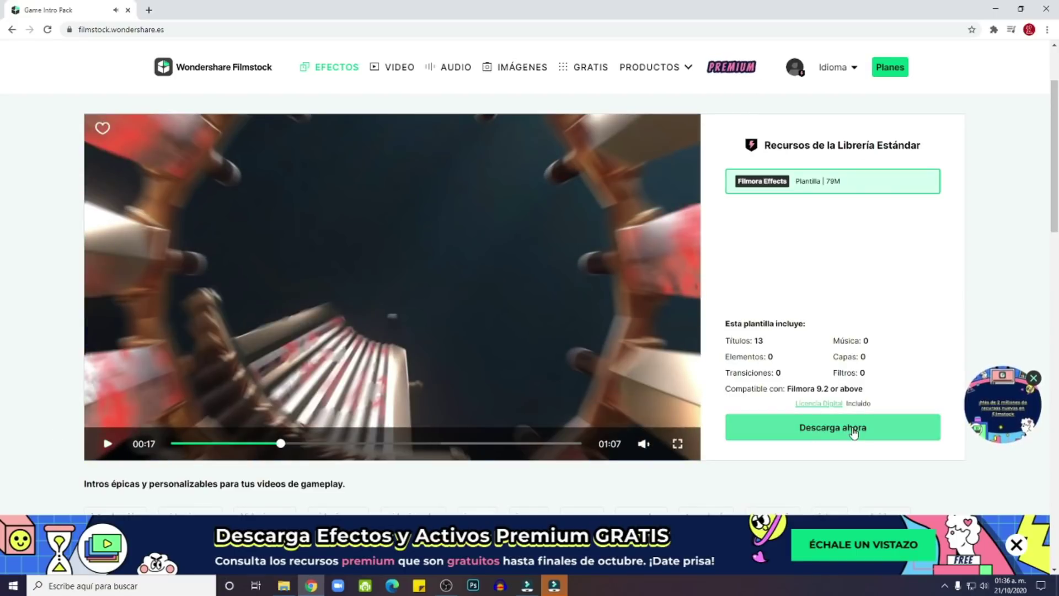
click(853, 433)
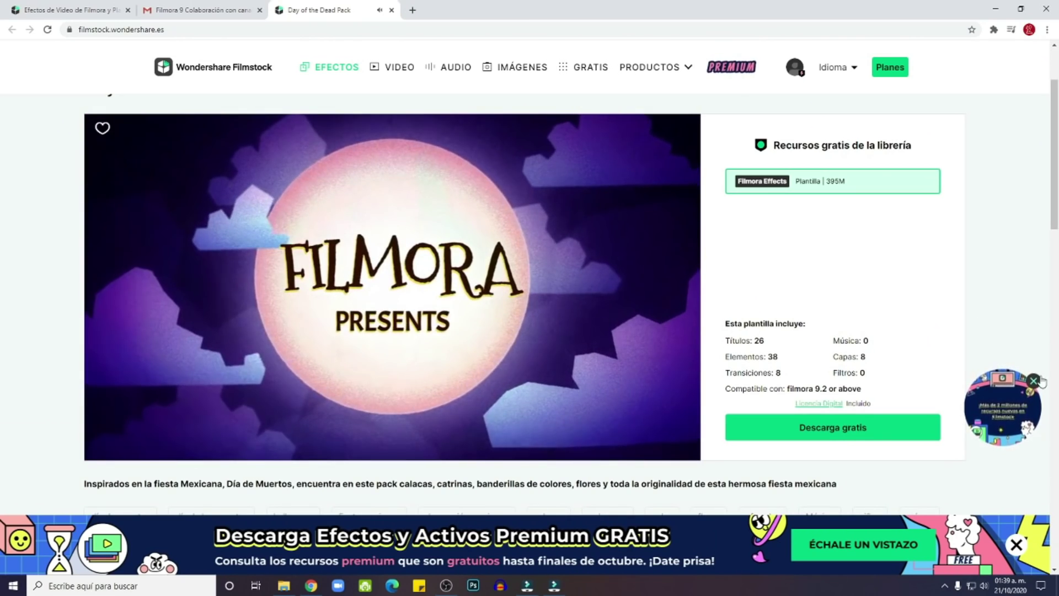
- Dismiss the floating promotion on the Day of the Dead Pack page
click(1034, 381)
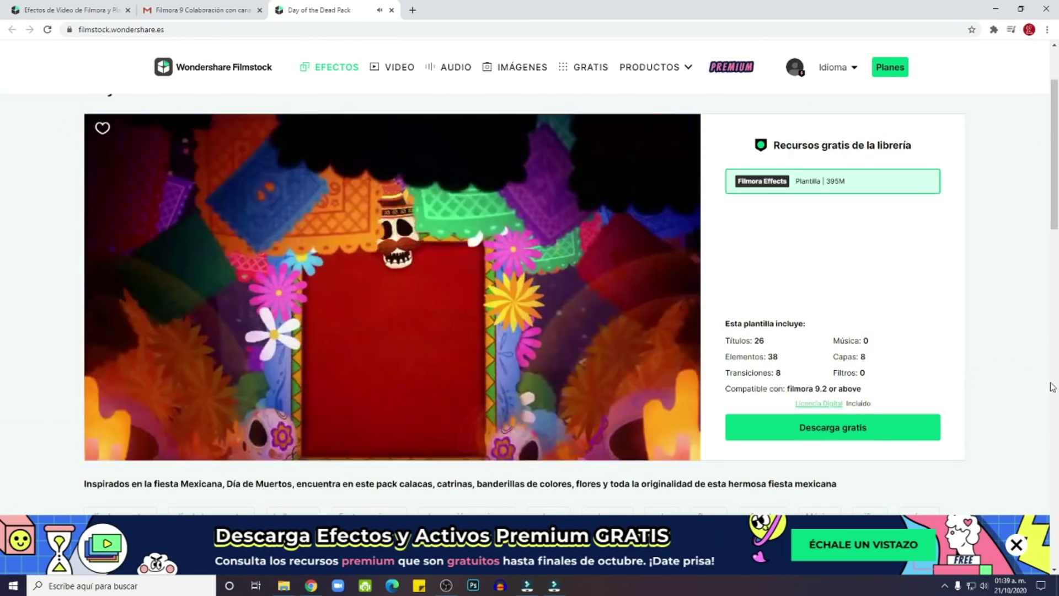